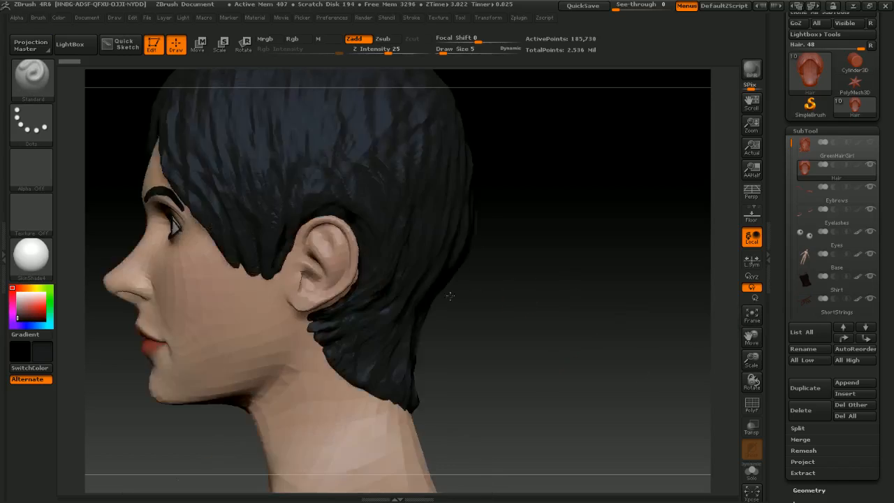
Step: Orbit and zoom around the character's head to examine the eyes closely
key("ctrl")
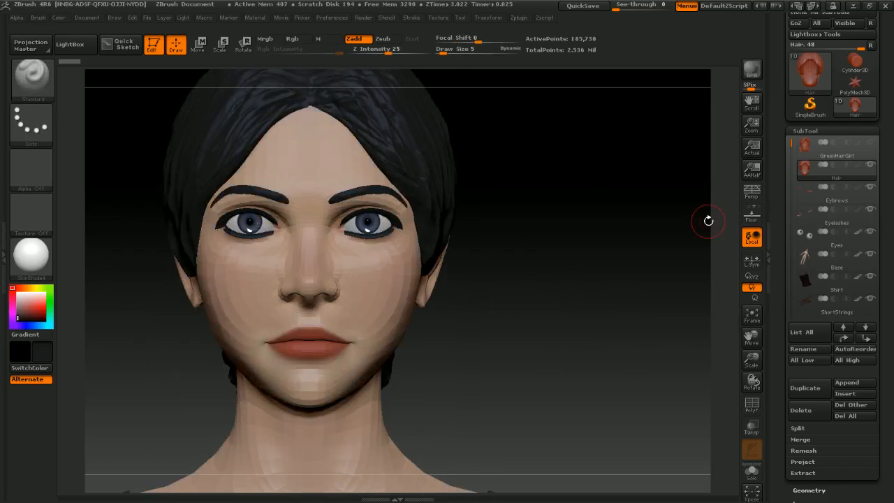
left_click_drag(566, 200, 607, 312, "alt")
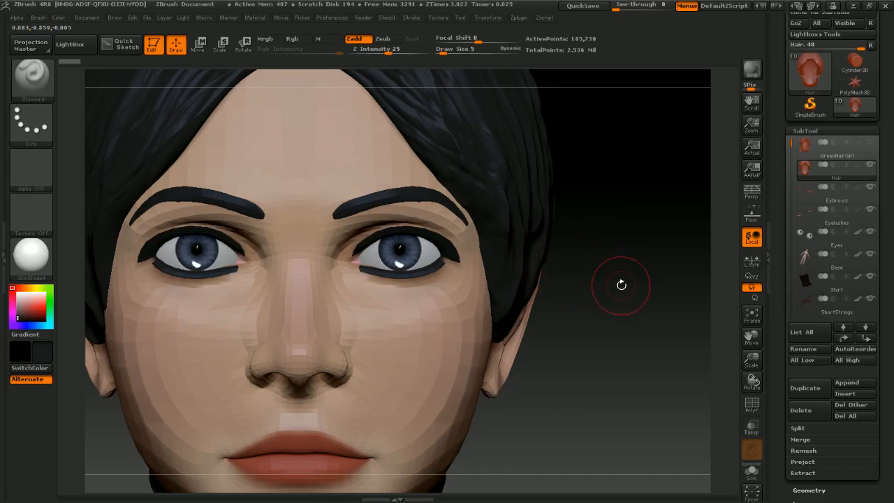
mouse_move(613, 298)
left_mouse_down()
mouse_move(484, 291)
mouse_move(551, 286)
mouse_move(409, 277)
mouse_move(347, 261)
left_mouse_up()
right_click_drag(347, 260, 595, 341, "ctrl")
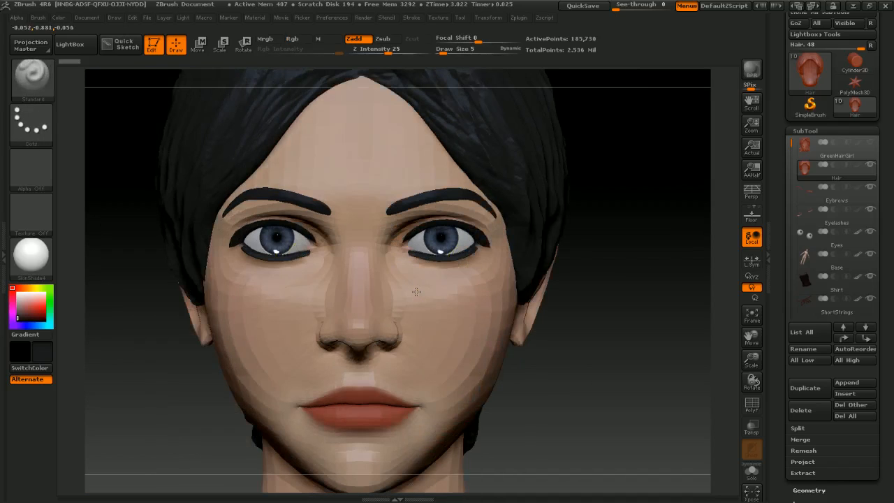
left_click_drag(416, 292, 405, 289)
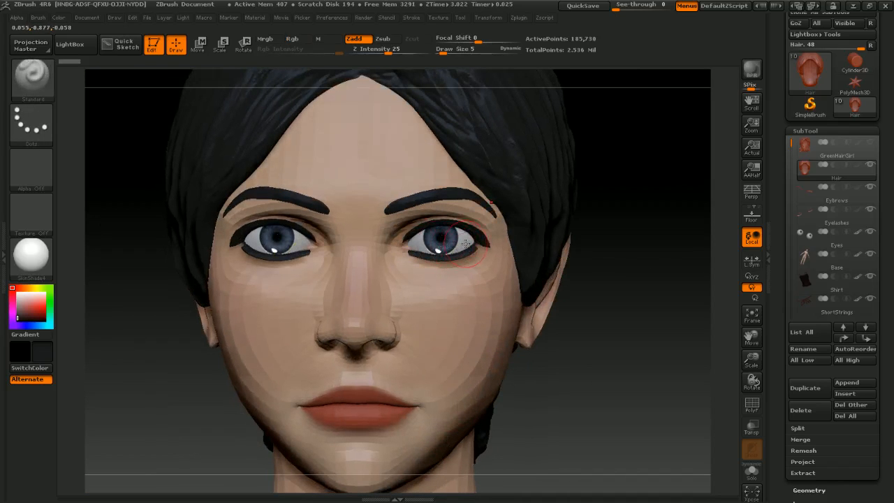
right_click_drag(447, 239, 423, 271, "alt")
right_click_drag(489, 335, 489, 338, "ctrl")
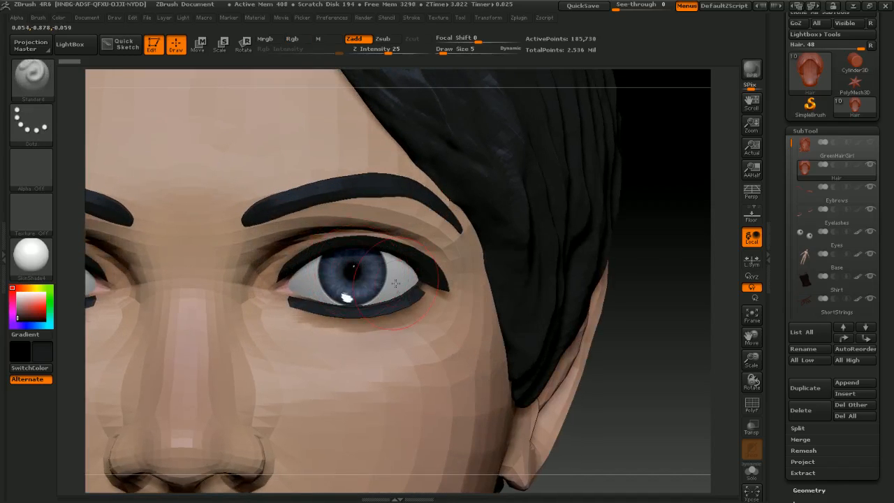
right_click_drag(395, 282, 416, 287)
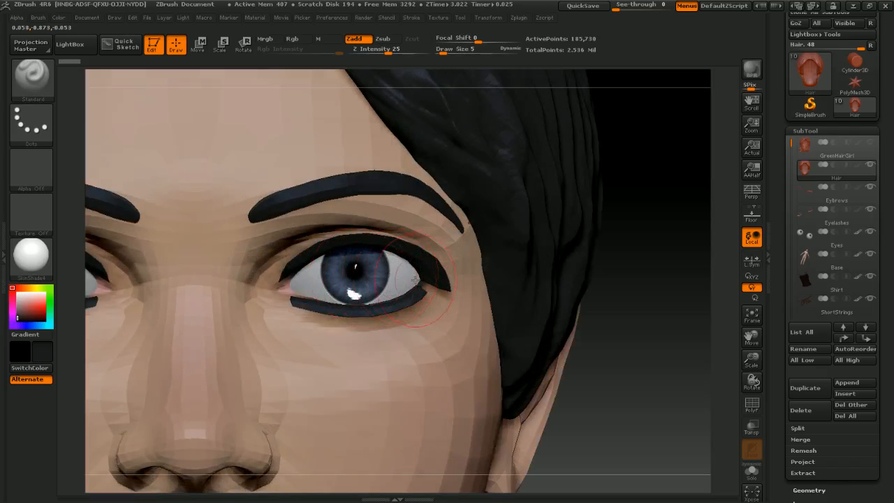
right_click_drag(409, 280, 475, 294)
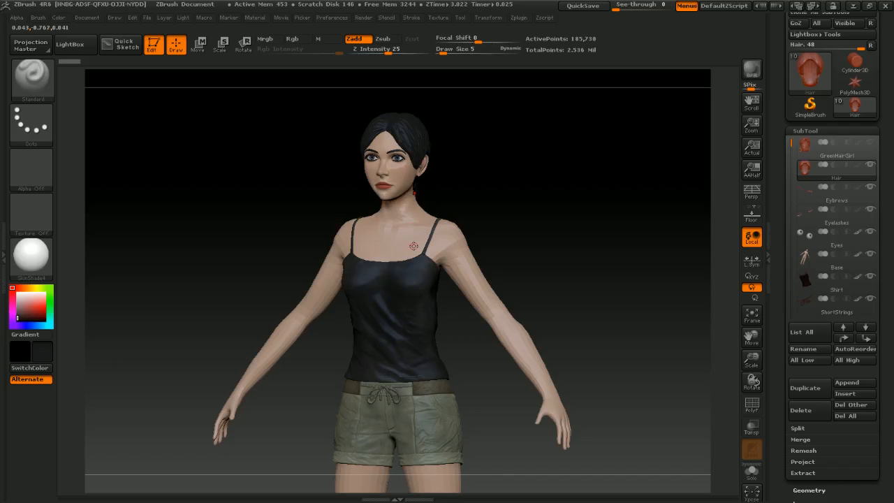
Step: Set the brush draw size to 34
key("s")
left_click_drag(406, 159, 410, 159)
left_click_drag(419, 162, 426, 166, "shift")
mouse_move(507, 199)
left_mouse_down()
mouse_move(454, 208)
mouse_move(488, 206)
left_mouse_up()
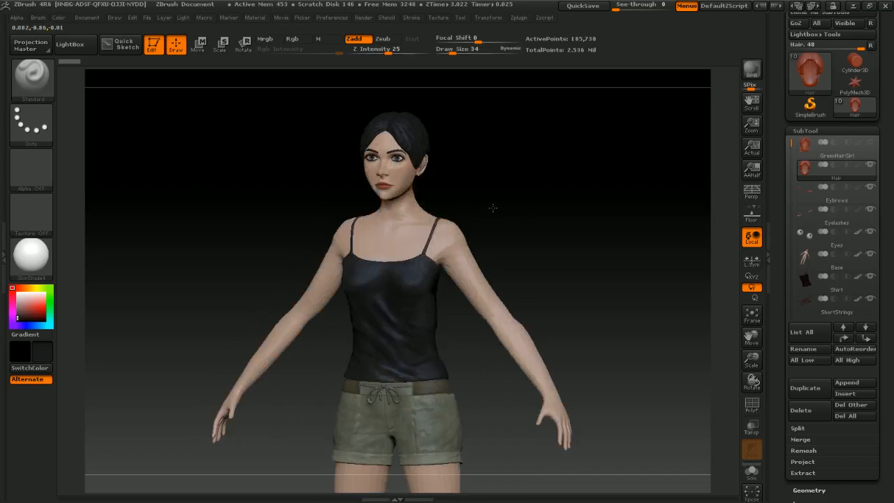
Step: Hide the Eyes subtool so the empty eye sockets show on the figure
left_click(870, 231)
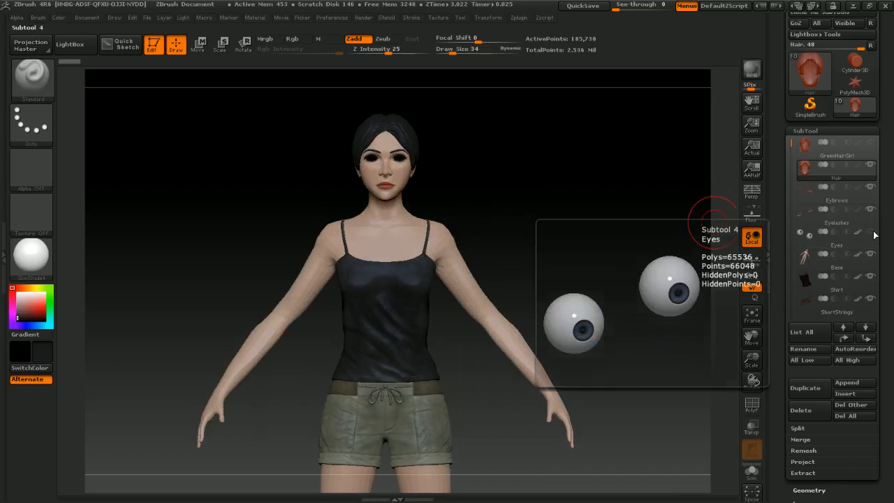
mouse_move(516, 232)
left_mouse_down()
mouse_move(457, 233)
mouse_move(532, 232)
left_mouse_up()
mouse_move(415, 267)
left_mouse_down()
mouse_move(426, 391)
mouse_move(454, 210)
left_mouse_up()
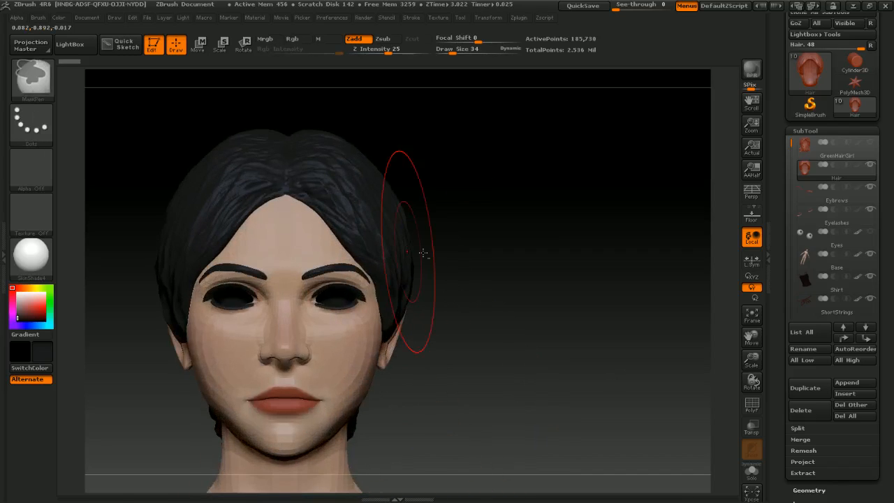
mouse_move(399, 229)
left_mouse_down()
mouse_move(528, 273)
mouse_move(471, 240)
left_mouse_up()
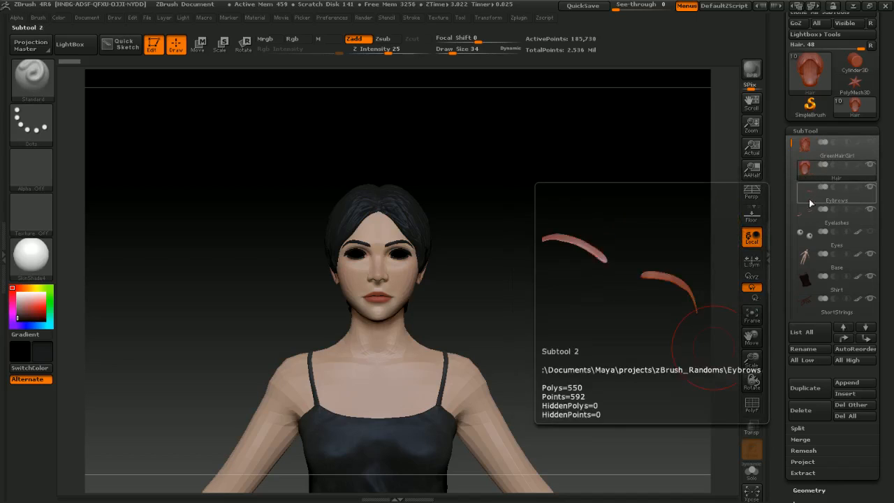
Step: Select the Base subtool and insert a Sphere3D subtool below it
left_click(810, 240)
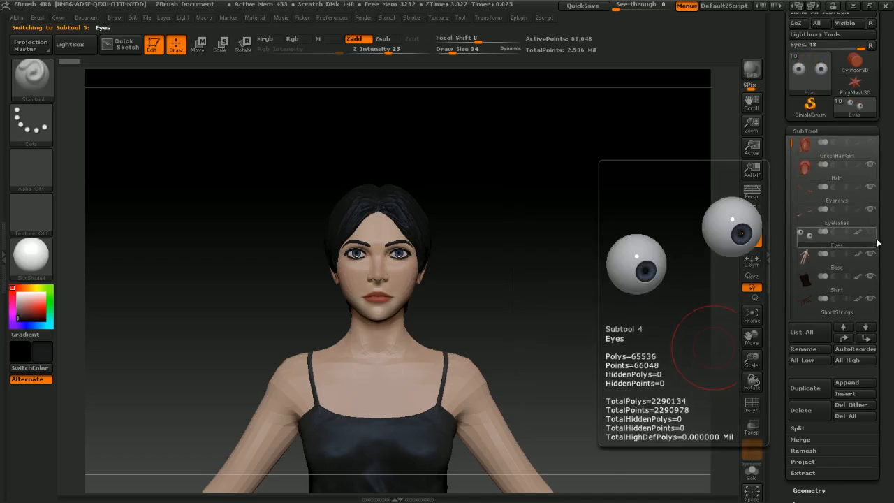
left_click(803, 261)
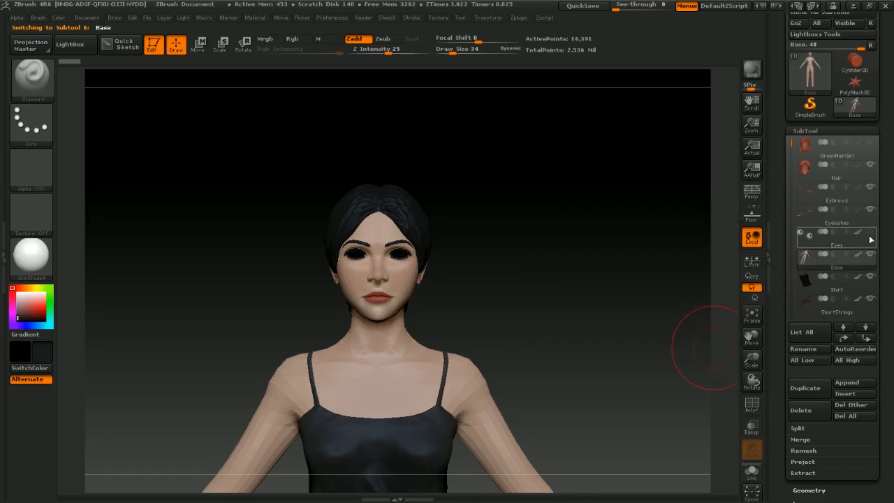
left_click(854, 382)
left_click(867, 395)
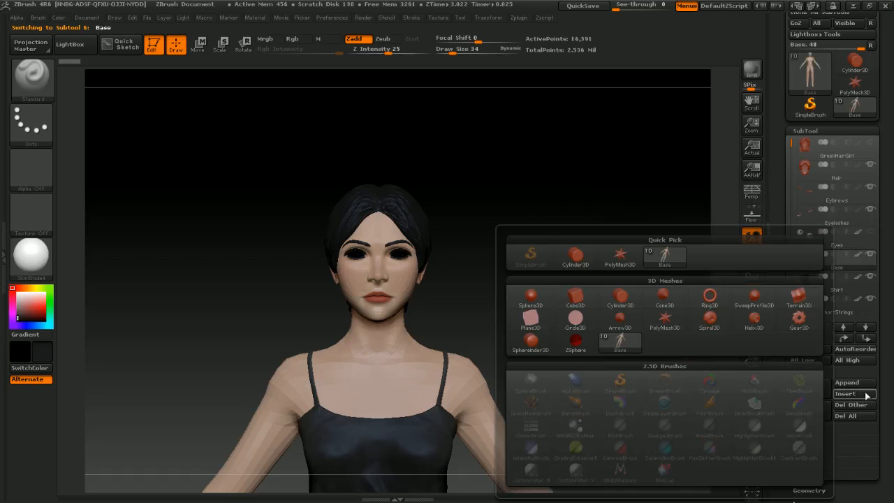
left_click(530, 299)
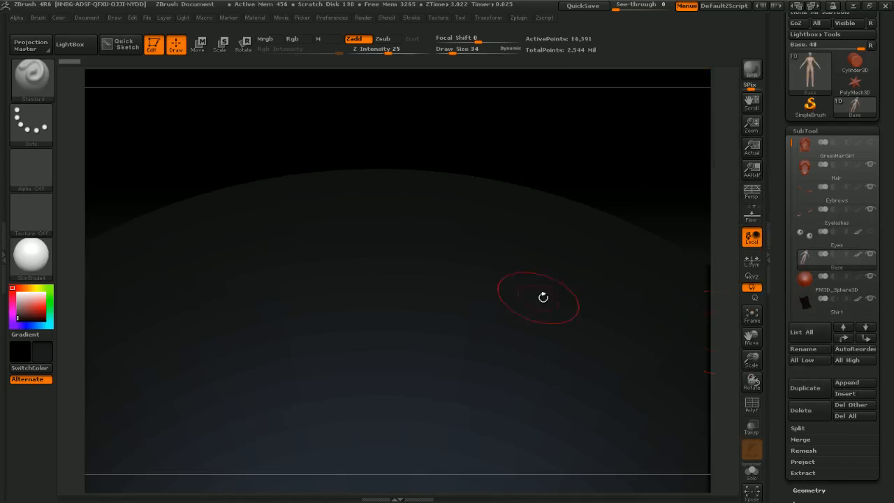
Step: Select the new sphere subtool and scale it down with the Transpose Scale line
key("f")
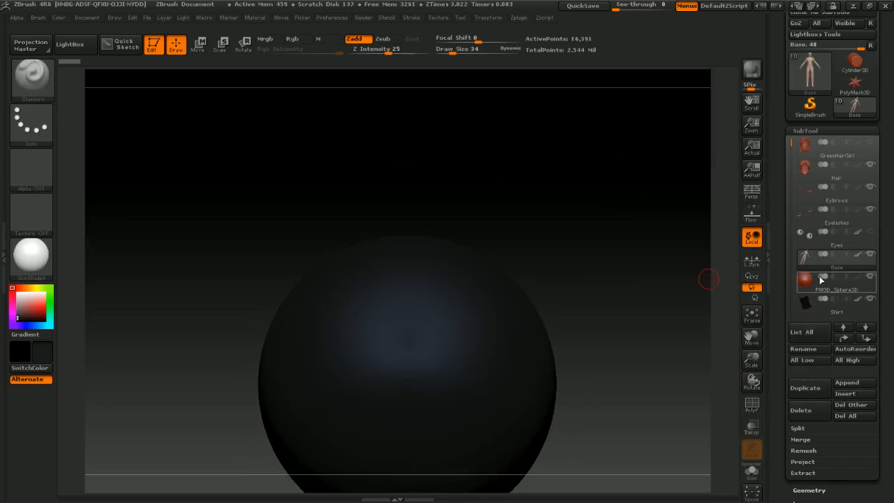
left_click(804, 282)
left_click_drag(604, 344, 608, 280, "alt")
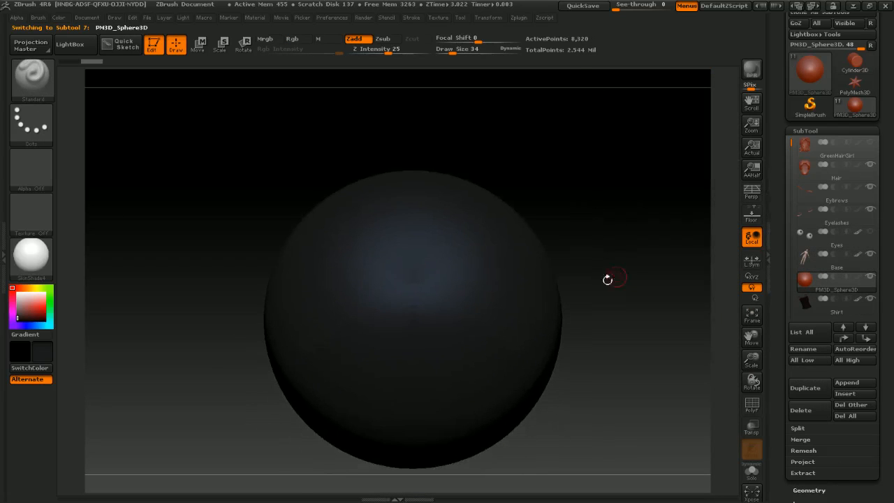
key("r")
mouse_move(407, 256)
left_mouse_down("shift")
mouse_move(720, 256)
mouse_move(442, 257)
left_mouse_up("shift")
key("e")
left_click_drag(572, 256, 486, 258)
mouse_move(571, 256)
left_mouse_down()
mouse_move(415, 257)
mouse_move(561, 259)
left_mouse_up()
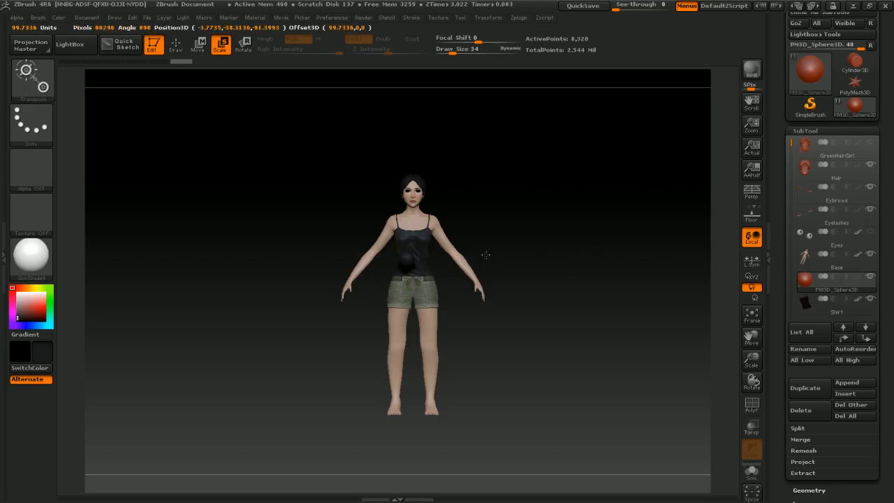
left_click_drag(407, 255, 407, 255)
right_click_drag(481, 189, 631, 328, "alt")
key("w")
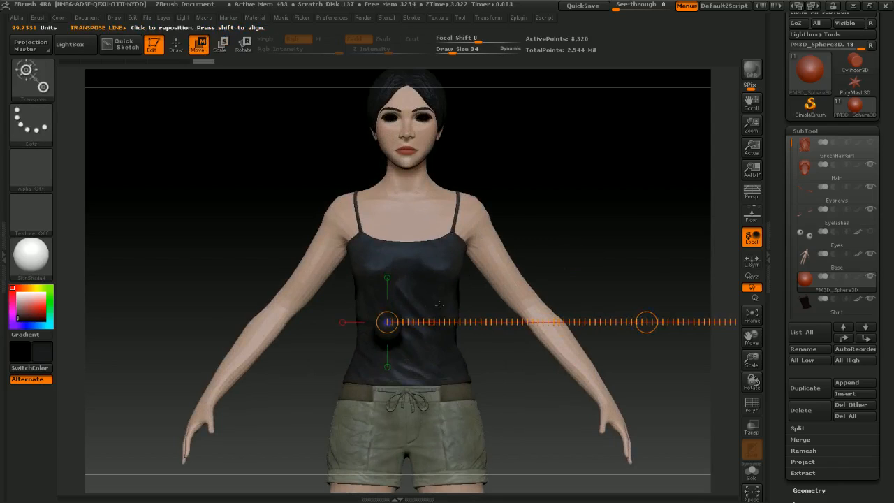
Step: Move the sphere up from the chest to the head, in front of the left eye
right_click_drag(439, 305, 473, 305, "shift")
key("ctrl+z")
mouse_move(608, 295)
right_mouse_down("ctrl")
mouse_move(514, 306)
mouse_move(576, 327)
right_mouse_up("ctrl")
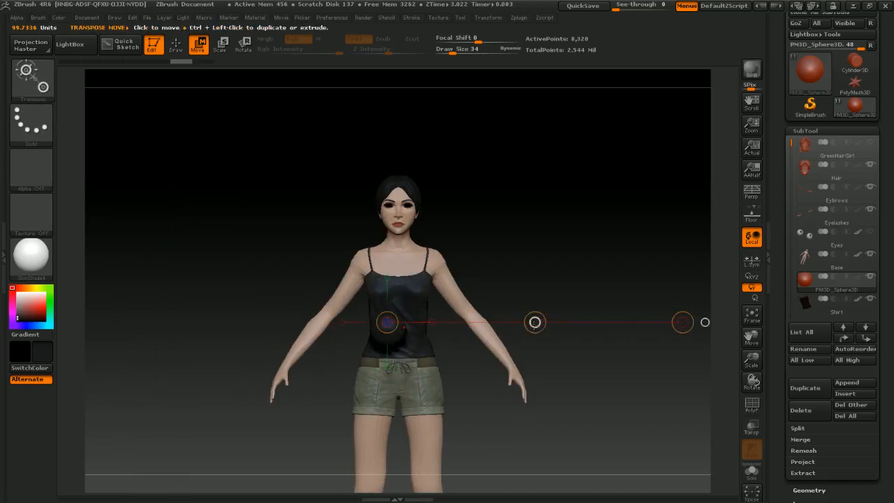
left_click_drag(535, 322, 549, 200)
right_click_drag(549, 199, 497, 179)
left_click(300, 324)
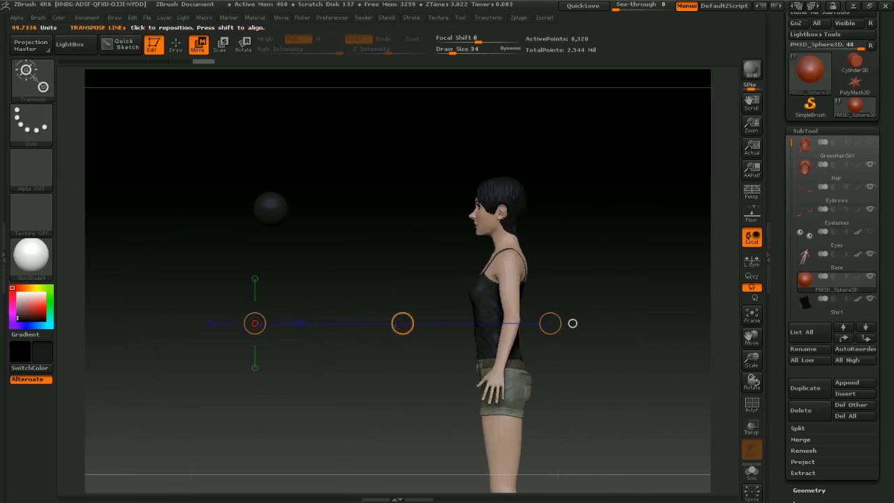
left_click_drag(402, 323, 623, 332)
right_click_drag(660, 260, 616, 244)
mouse_move(616, 244)
right_mouse_down("alt")
mouse_move(541, 368)
mouse_move(606, 174)
mouse_move(552, 223)
mouse_move(541, 315)
mouse_move(561, 454)
right_mouse_up("alt")
mouse_move(403, 242)
left_mouse_down("shift")
mouse_move(629, 243)
mouse_move(565, 252)
mouse_move(617, 254)
mouse_move(589, 205)
mouse_move(518, 169)
left_mouse_up("shift")
key("e")
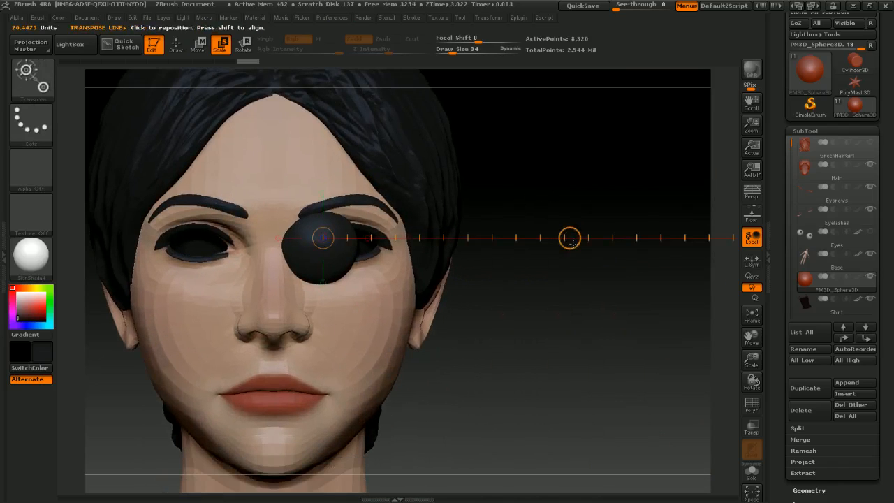
Step: Push the sphere back along the depth axis into the left eye socket
key("w")
left_click_drag(569, 238, 603, 239)
left_click_drag(553, 195, 381, 246)
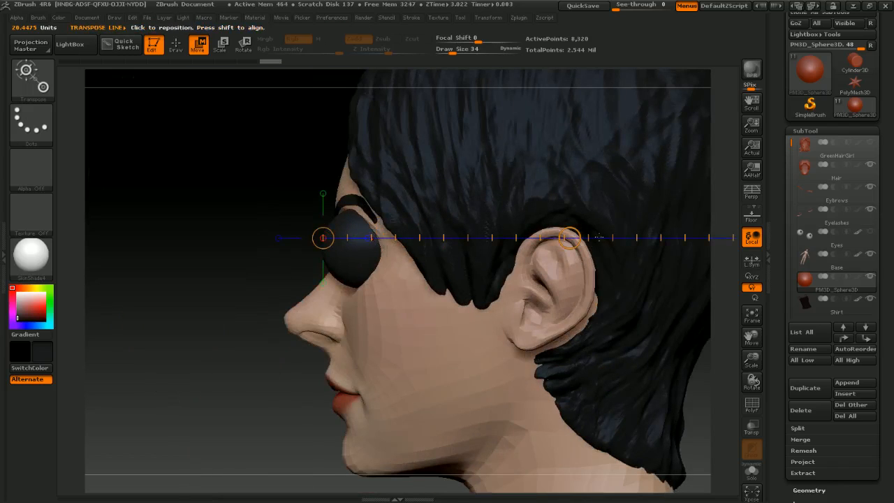
left_click_drag(344, 227, 491, 228, "shift")
left_click_drag(417, 228, 454, 233)
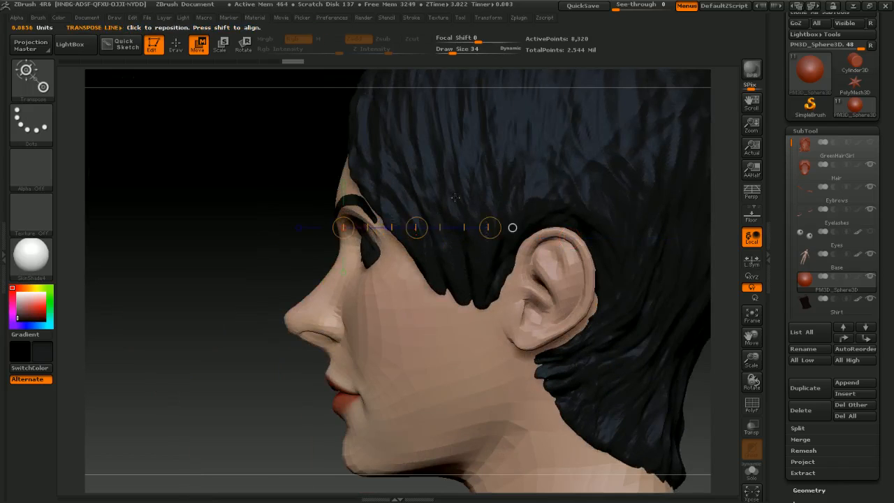
right_click_drag(456, 197, 510, 199)
right_click_drag(381, 245, 388, 262, "alt")
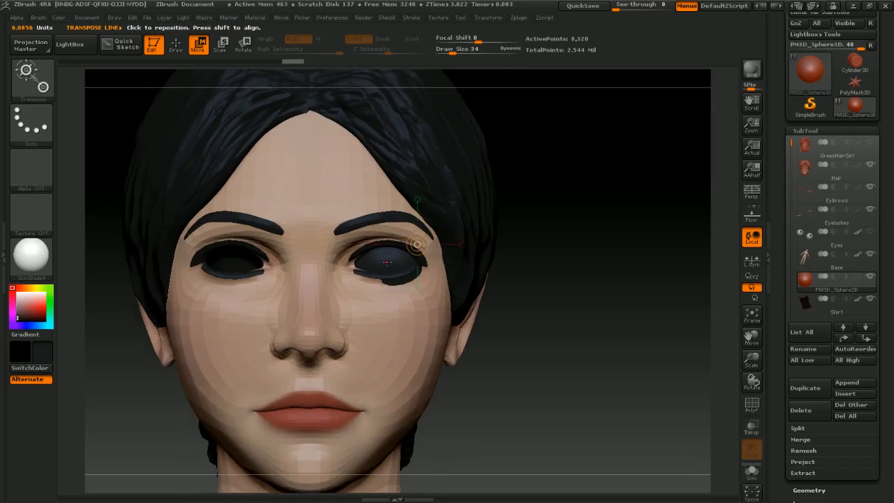
Step: Scale the sphere down and align it inside the left eye socket from front and side
left_click_drag(387, 262, 554, 262, "shift")
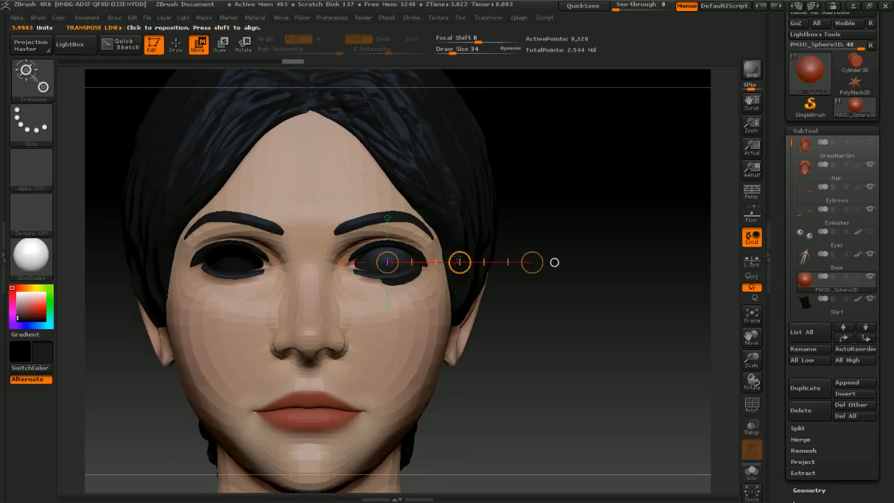
right_click_drag(437, 220, 423, 260, "ctrl")
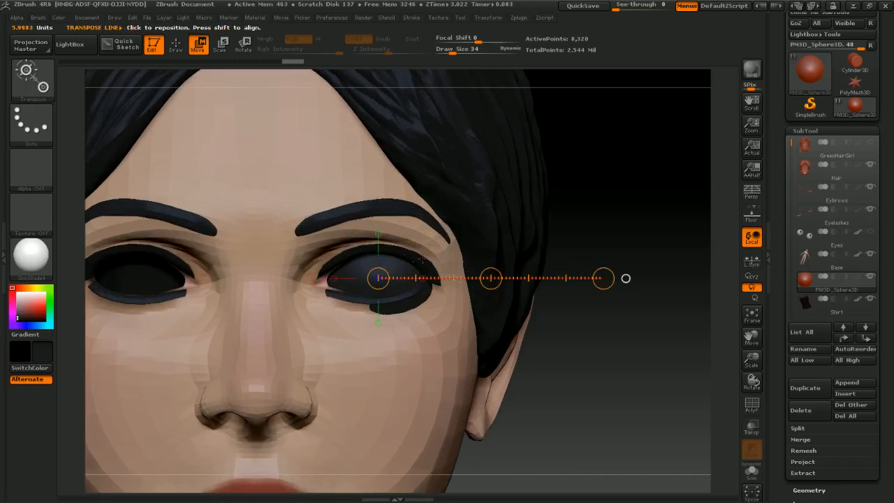
left_click_drag(491, 278, 482, 278)
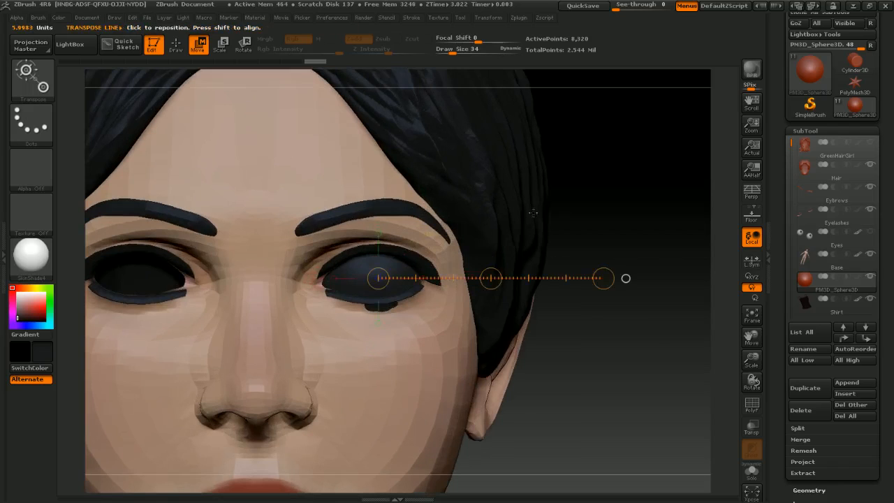
right_click_drag(497, 278, 462, 282)
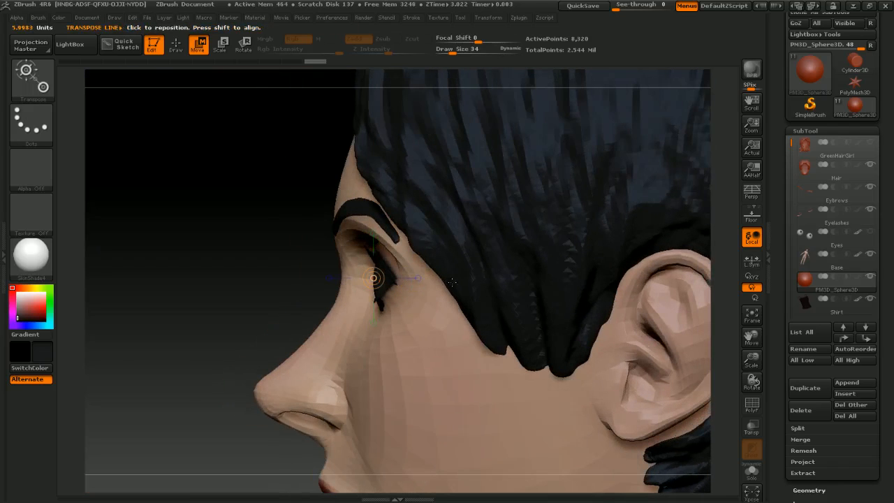
left_click(417, 278)
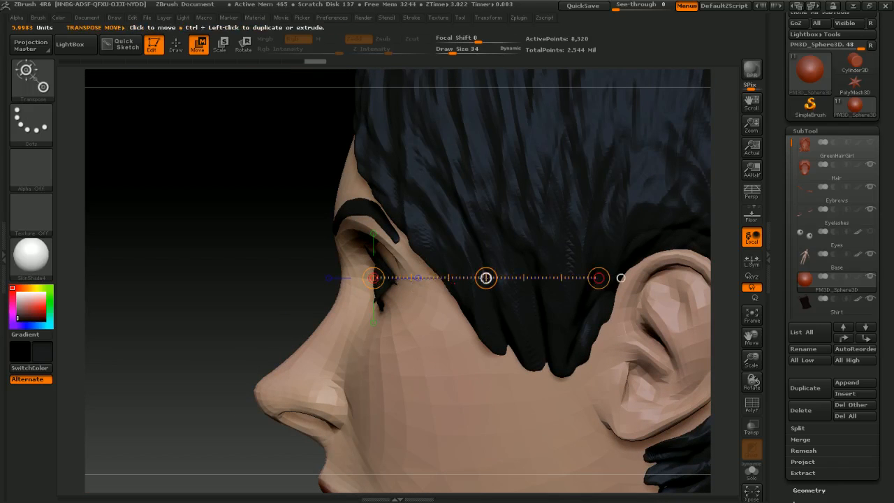
left_click_drag(485, 278, 485, 277)
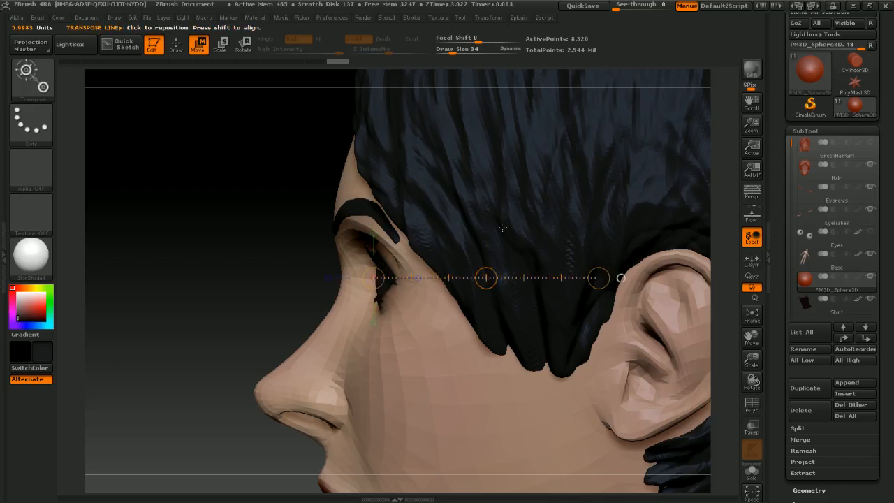
right_click_drag(515, 279, 528, 265)
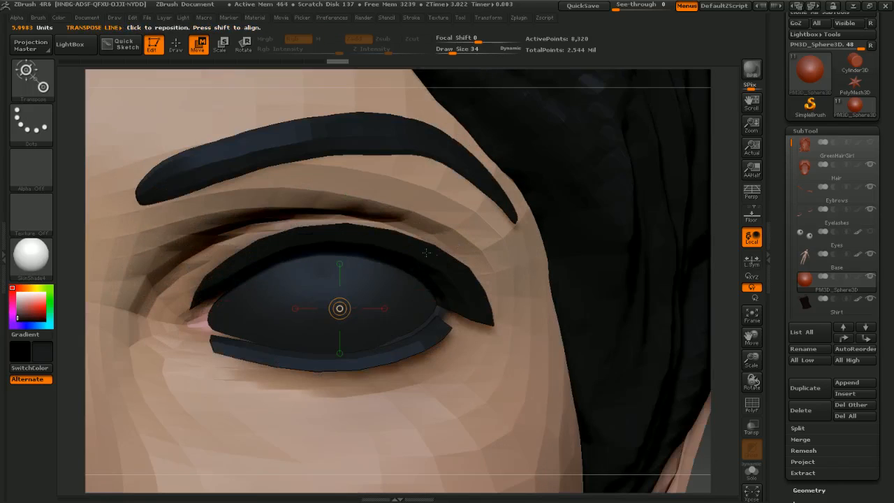
Step: Fine-tune the sphere's scale and position so it fills the left eye socket
right_click_drag(335, 287, 364, 258, "ctrl")
left_click_drag(352, 271, 557, 270)
left_click_drag(453, 270, 463, 246)
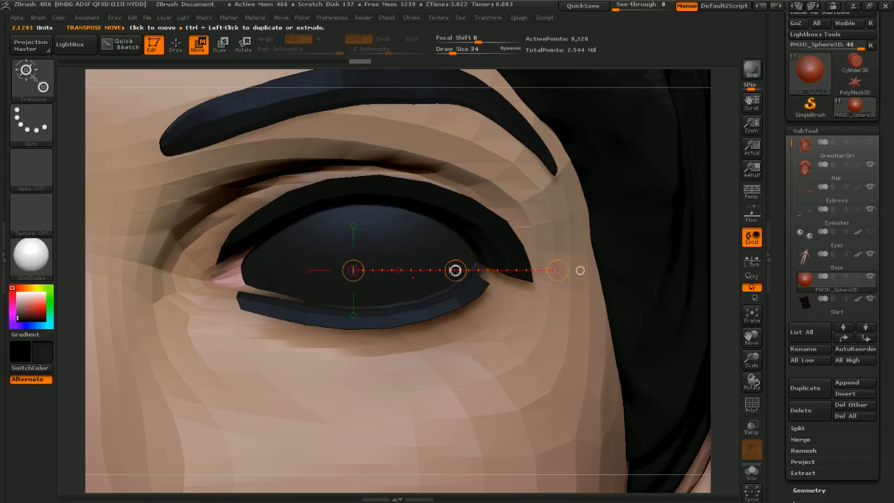
left_click_drag(455, 269, 454, 273)
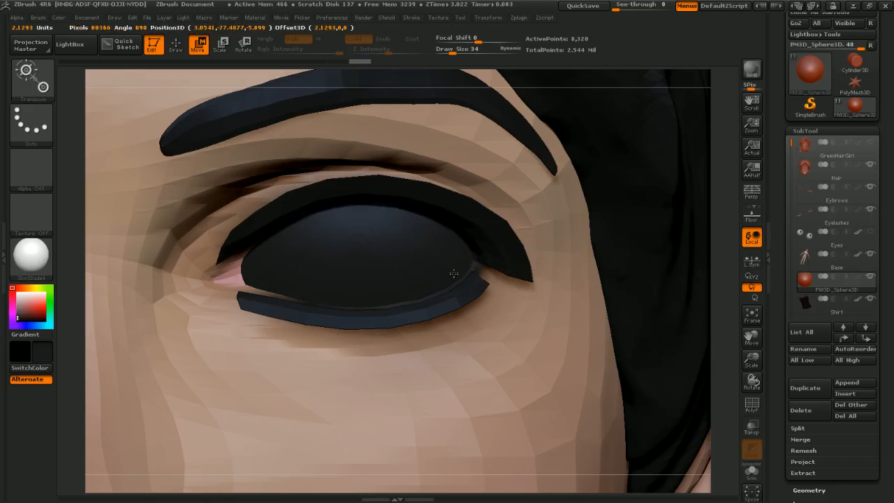
left_click_drag(453, 273, 455, 269)
left_click_drag(366, 269, 593, 270)
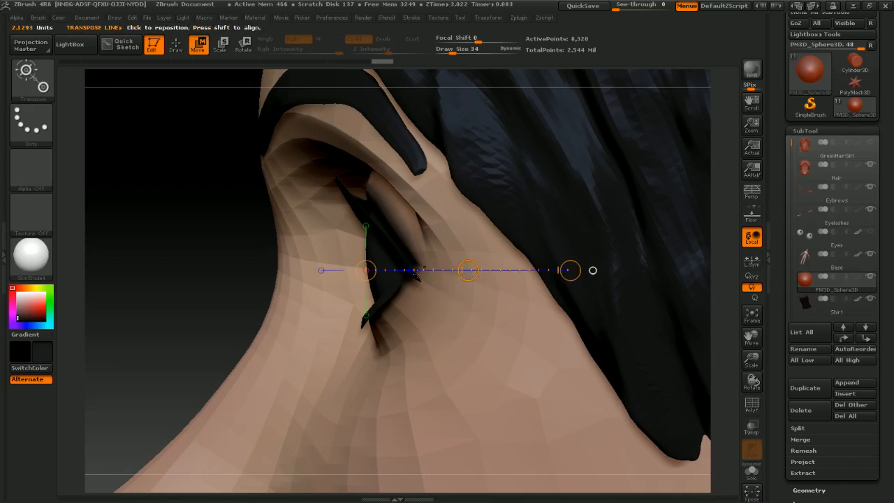
left_click_drag(468, 270, 470, 271)
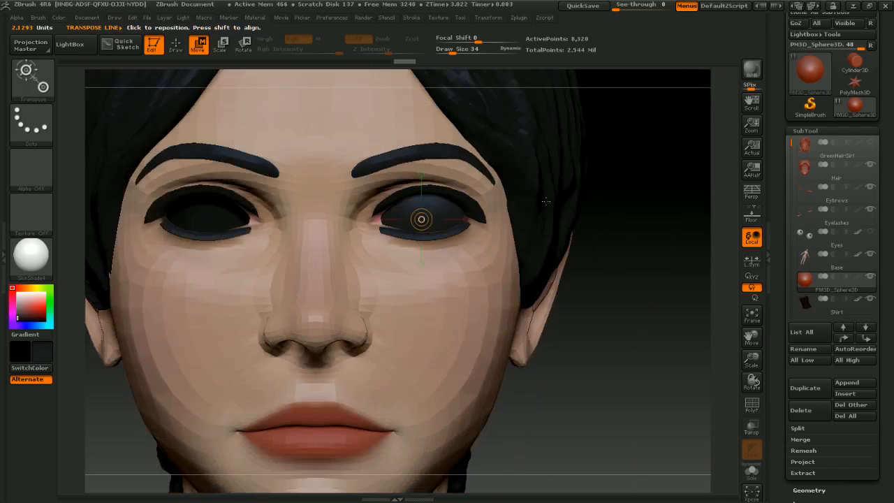
Step: Isolate the eye sphere and fill it with white colour
left_click(752, 473)
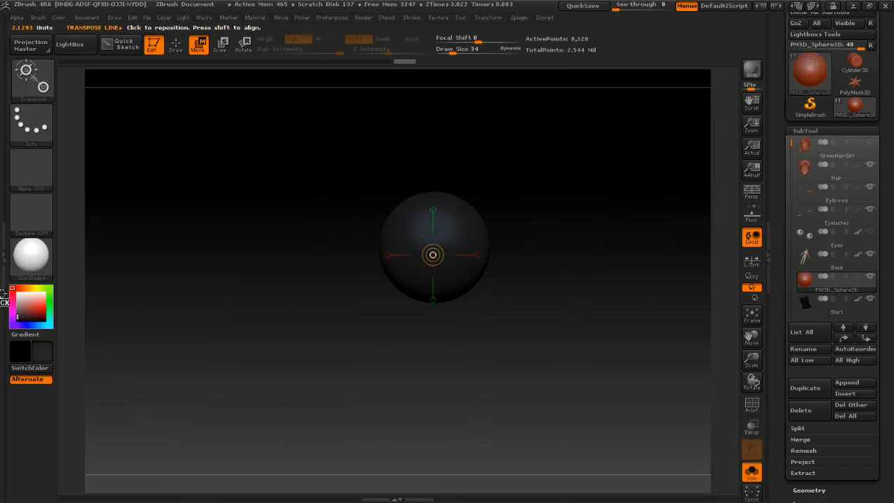
left_click_drag(25, 306, 2, 286)
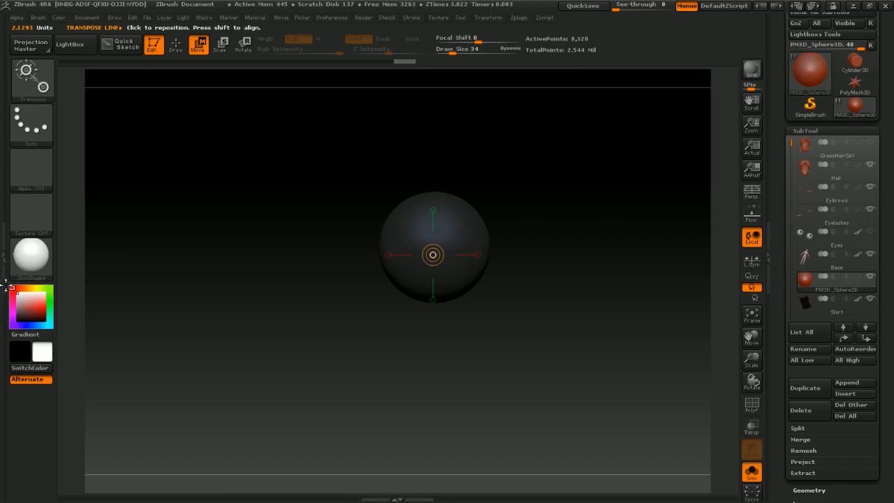
right_click_drag(565, 220, 563, 315, "alt")
right_click_drag(506, 274, 587, 232, "alt")
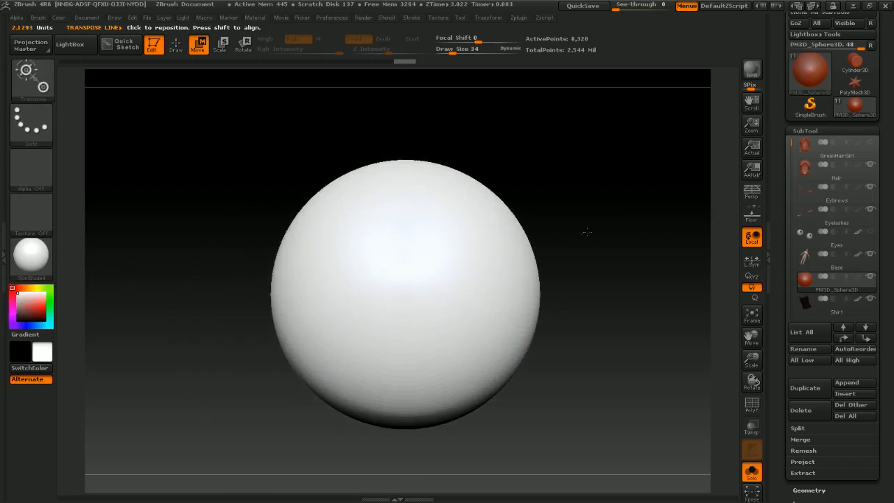
Step: Select the sculpting brush and set its draw size to 101
key("b")
key("s")
key("c")
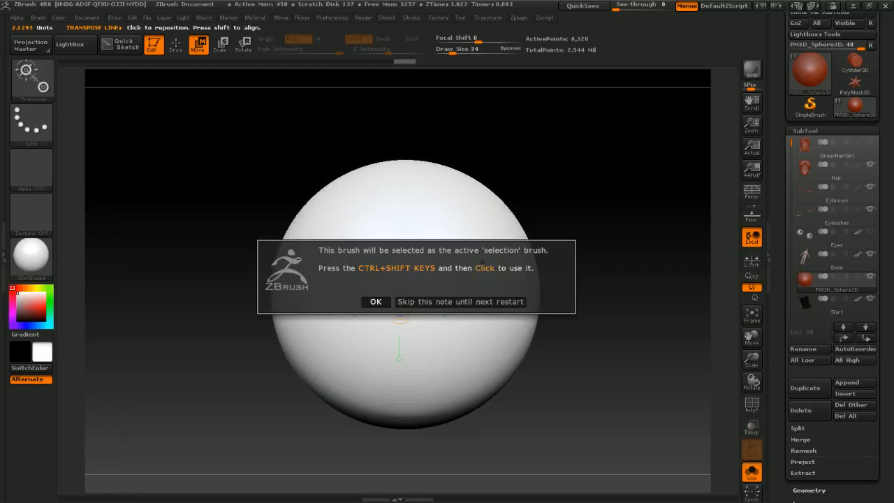
left_click(421, 304)
key("s")
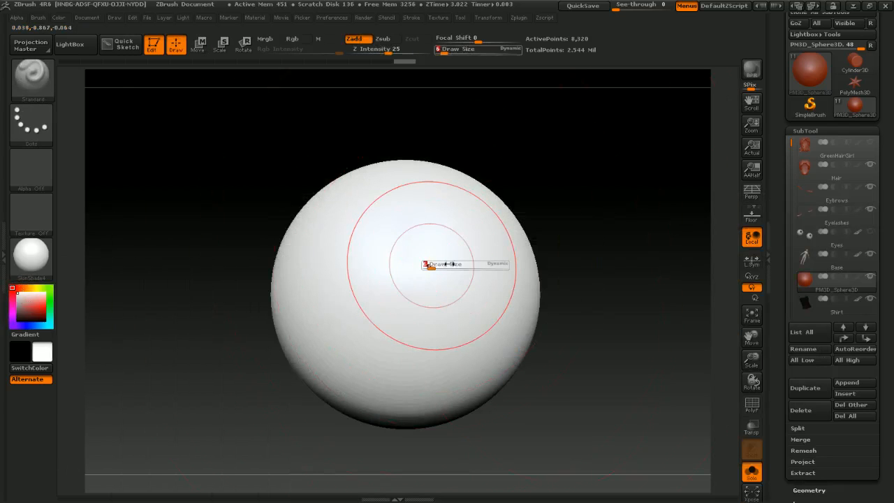
key("s")
key("Return")
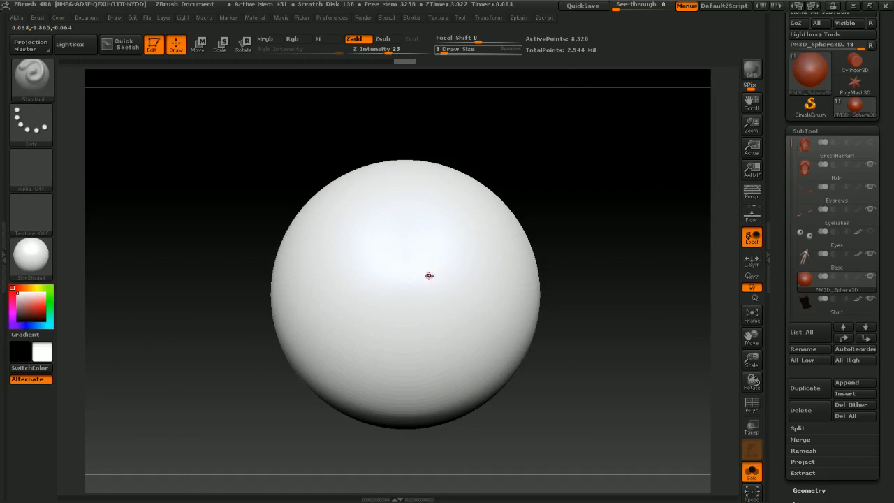
key("s")
mouse_move(405, 275)
left_mouse_down()
mouse_move(429, 278)
mouse_move(419, 279)
left_mouse_up()
right_click_drag(467, 252, 487, 222, "alt")
key("s")
left_click_drag(416, 263, 412, 264)
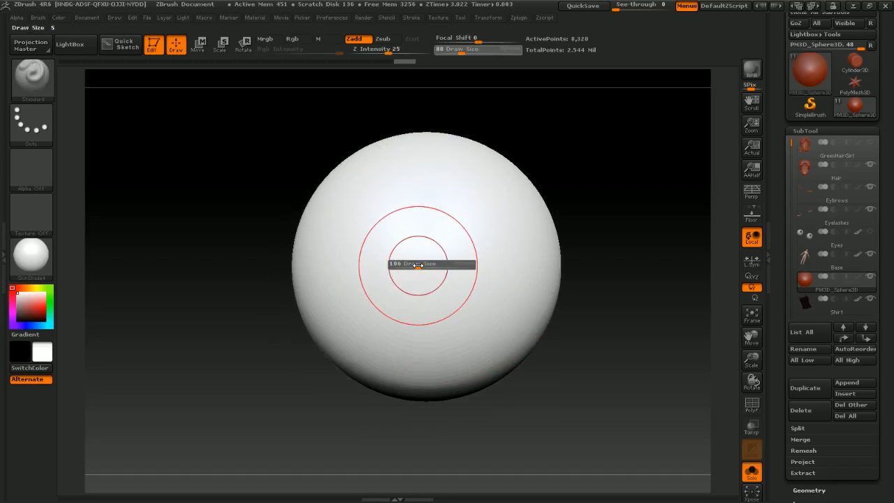
left_click_drag(417, 265, 418, 266)
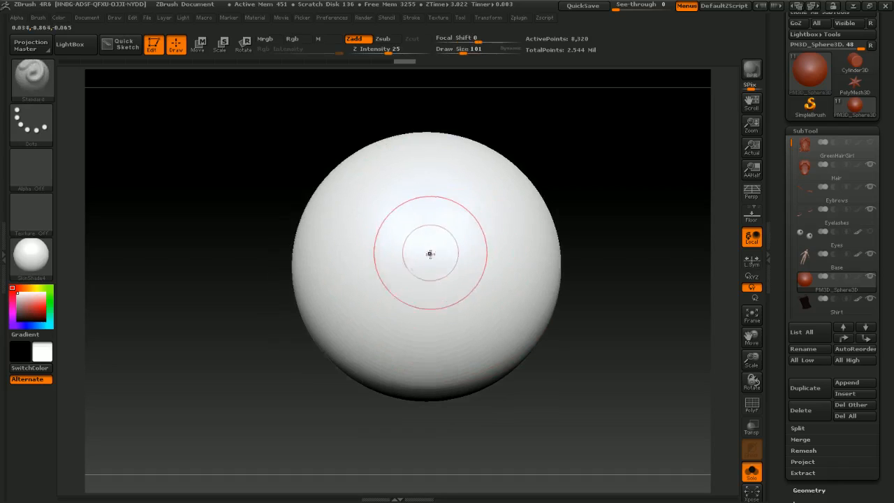
Step: Set the MaskPen brush's focal shift to -100
key("ctrl")
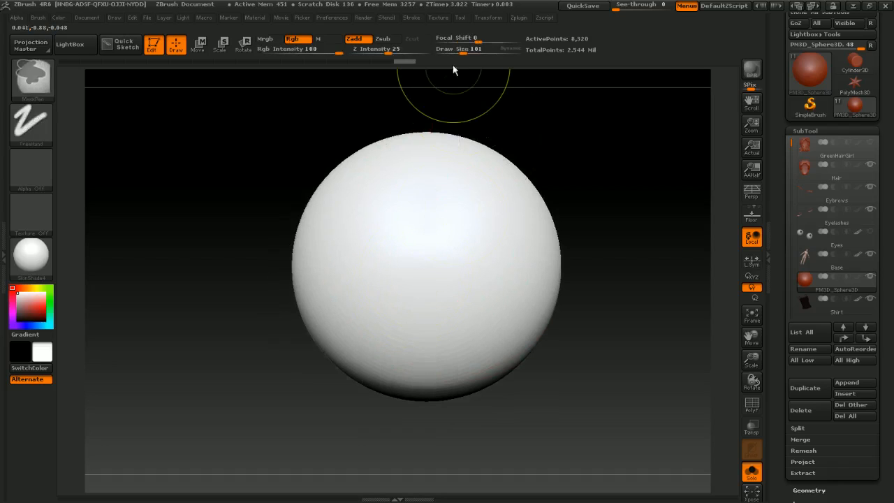
left_click_drag(475, 39, 432, 49)
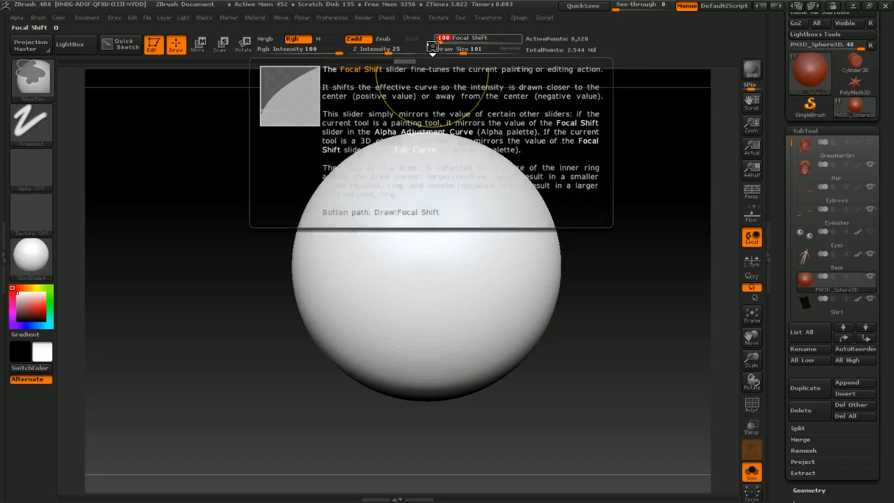
key("ctrl")
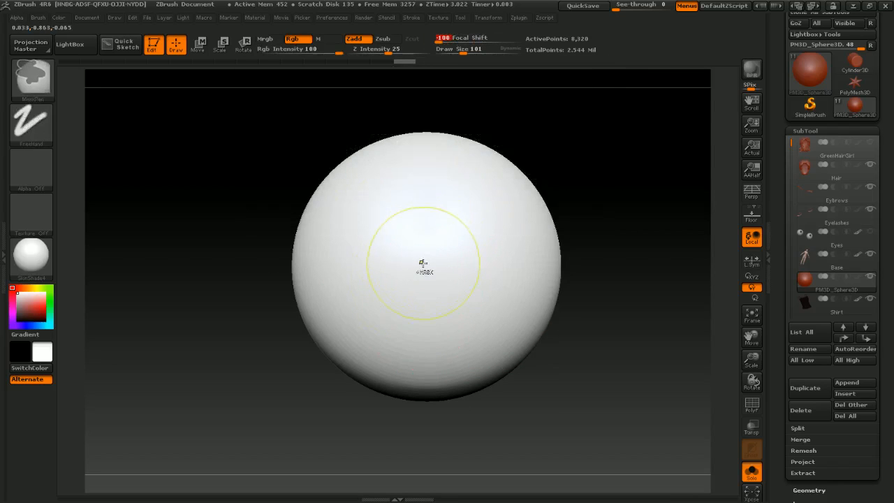
mouse_move(423, 264)
left_mouse_down("ctrl")
mouse_move(421, 276)
mouse_move(426, 263)
mouse_move(439, 275)
mouse_move(415, 246)
mouse_move(434, 256)
left_mouse_up("ctrl")
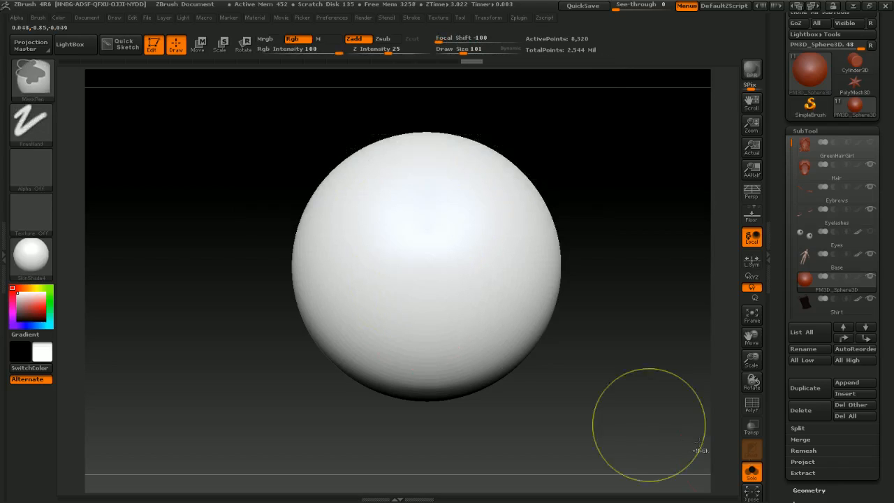
Step: Show the full model again and mask a circular iris area in the centre of the eye
left_click(752, 473)
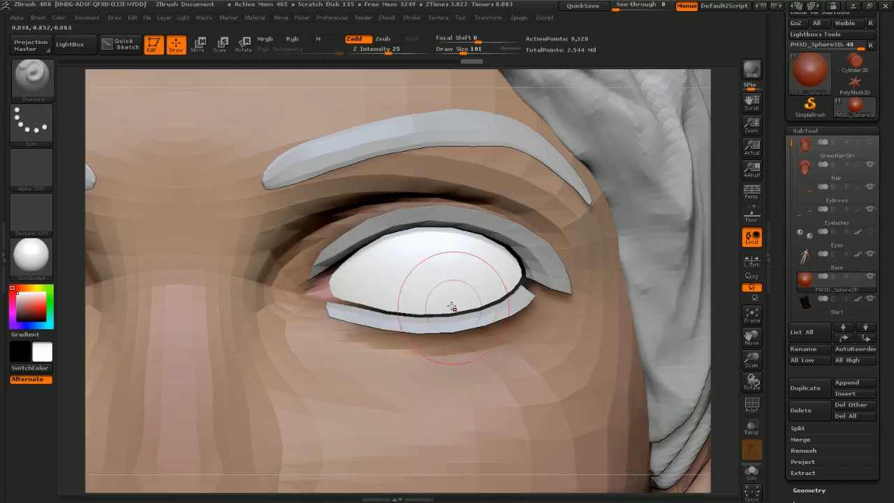
left_click(428, 275, "ctrl")
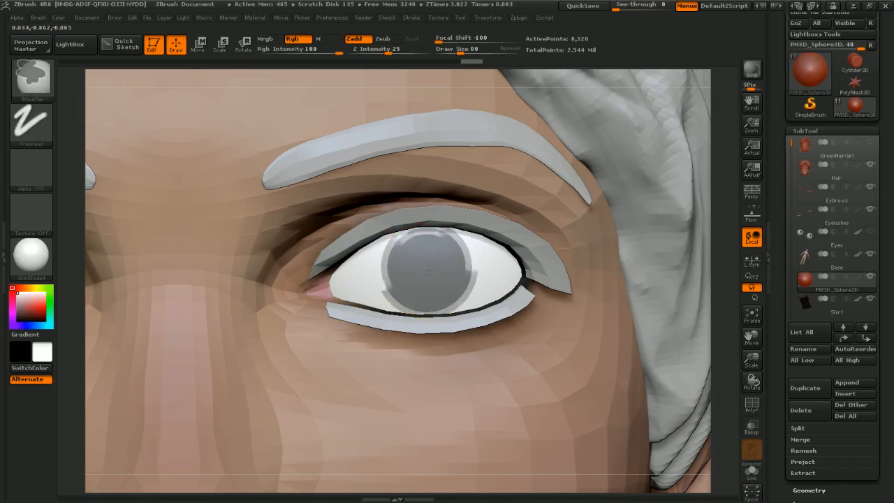
left_click(425, 268, "ctrl")
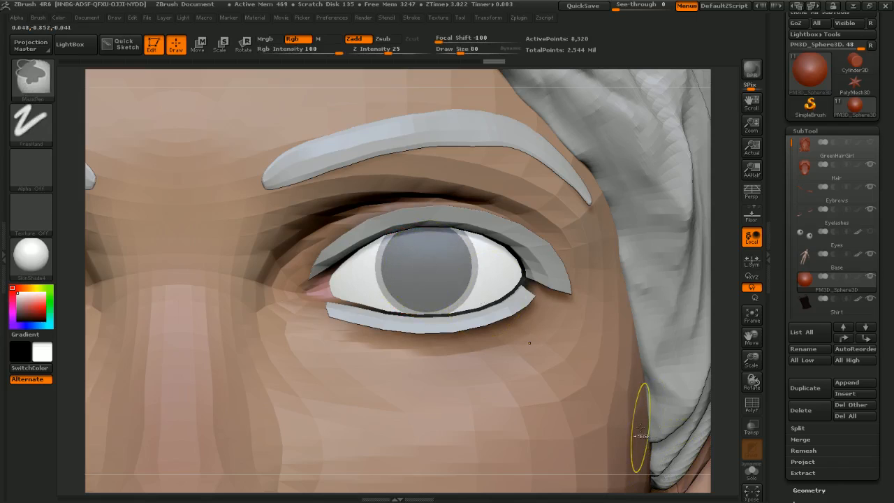
Step: Isolate the sphere again and invert the mask so only the iris area stays editable
left_click(751, 472)
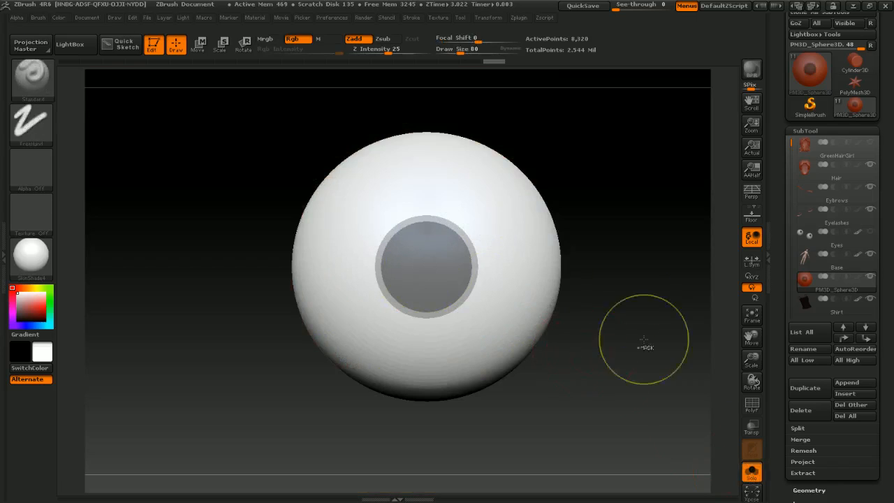
left_click(631, 288, "ctrl")
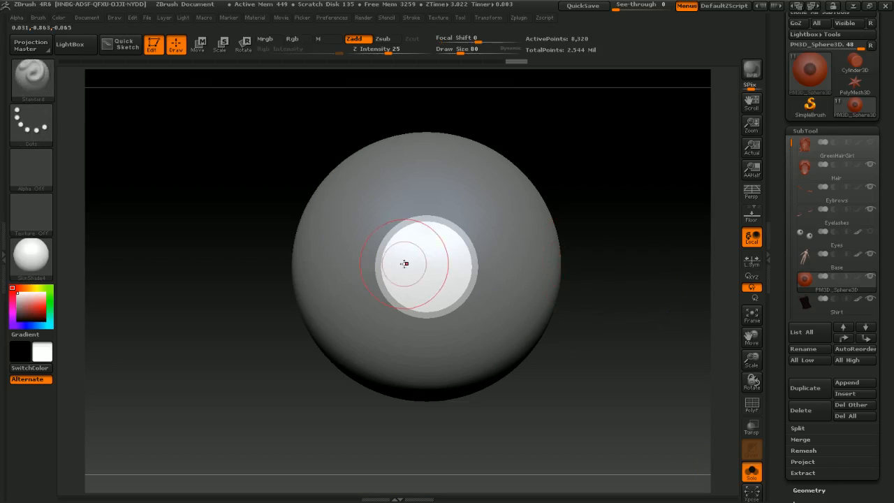
right_click_drag(536, 281, 508, 284)
mouse_move(508, 283)
left_mouse_down("shift")
mouse_move(475, 287)
mouse_move(519, 273)
left_mouse_up("shift")
Step: Flatten the unmasked iris area with the Flatten brush at draw size 145
key("b")
key("f")
key("l")
key("s")
right_click_drag(505, 266, 482, 285, "alt")
mouse_move(482, 285)
right_mouse_down("ctrl")
mouse_move(512, 311)
mouse_move(482, 279)
right_mouse_up("ctrl")
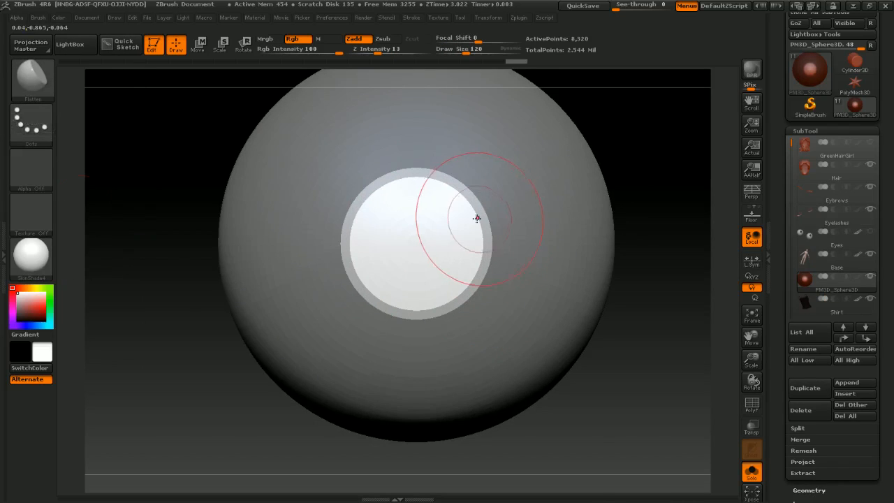
key("b")
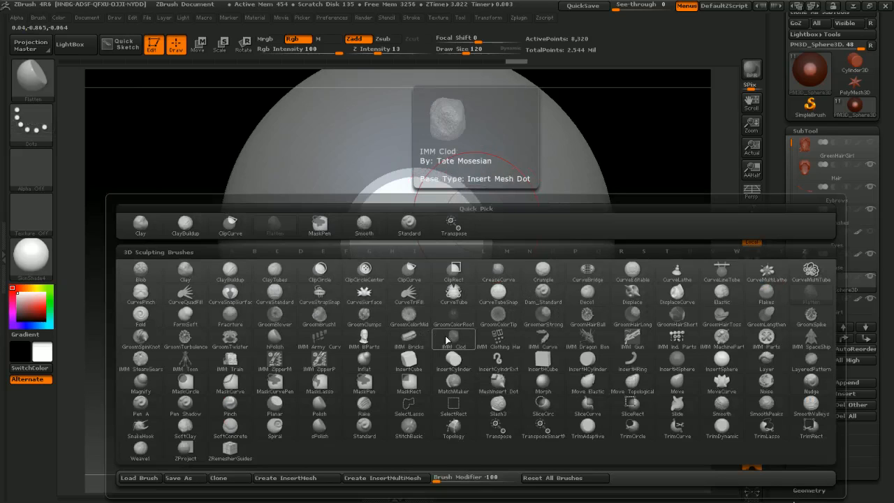
key("f")
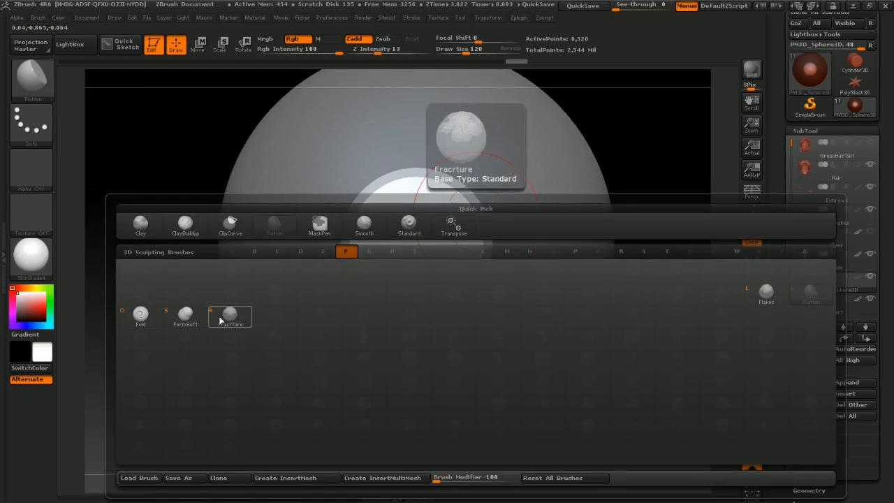
left_click(802, 296)
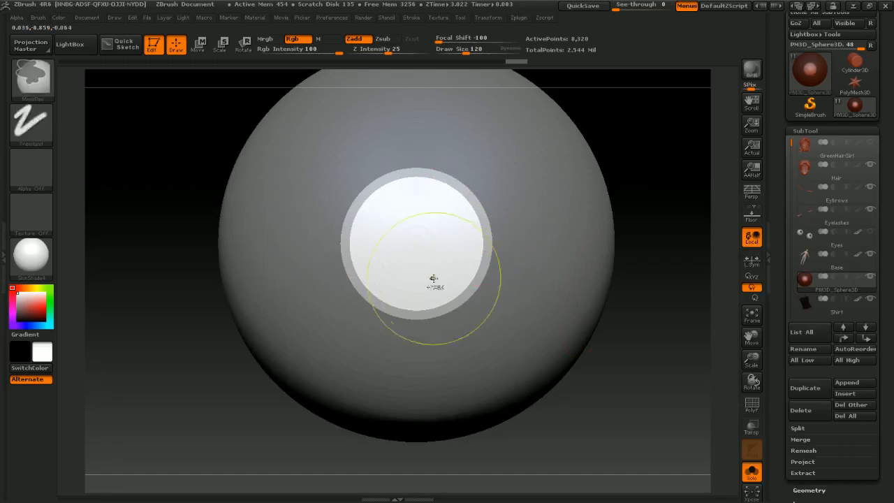
key("s")
left_click_drag(410, 238, 415, 239)
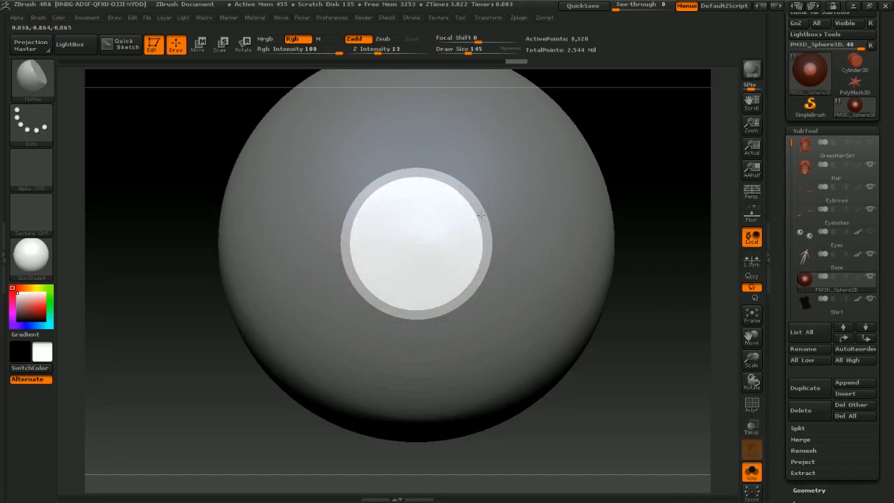
mouse_move(342, 220)
left_mouse_down()
mouse_move(453, 294)
mouse_move(412, 228)
left_mouse_up()
mouse_move(412, 227)
right_mouse_down()
mouse_move(521, 271)
mouse_move(486, 277)
mouse_move(573, 280)
mouse_move(542, 281)
right_mouse_up()
Step: Switch to the Standard brush at draw size 140 and sculpt the iris surface
key("b")
key("s")
key("t")
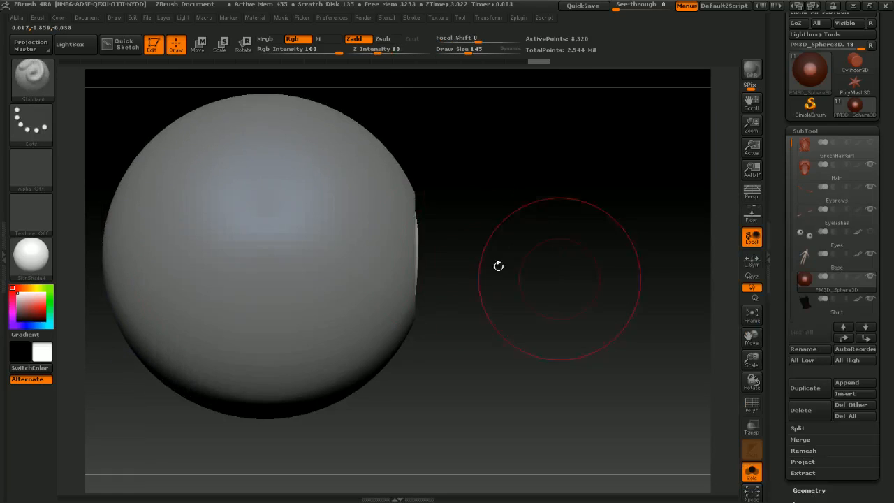
key("s")
left_click_drag(415, 249, 422, 250)
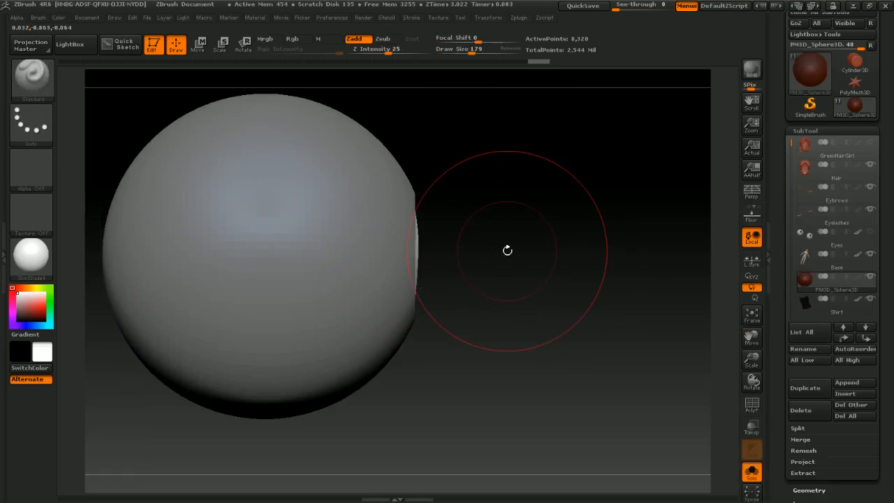
left_click_drag(507, 250, 447, 254)
right_click_drag(447, 255, 458, 254)
right_click_drag(458, 254, 489, 253, "ctrl")
key("s")
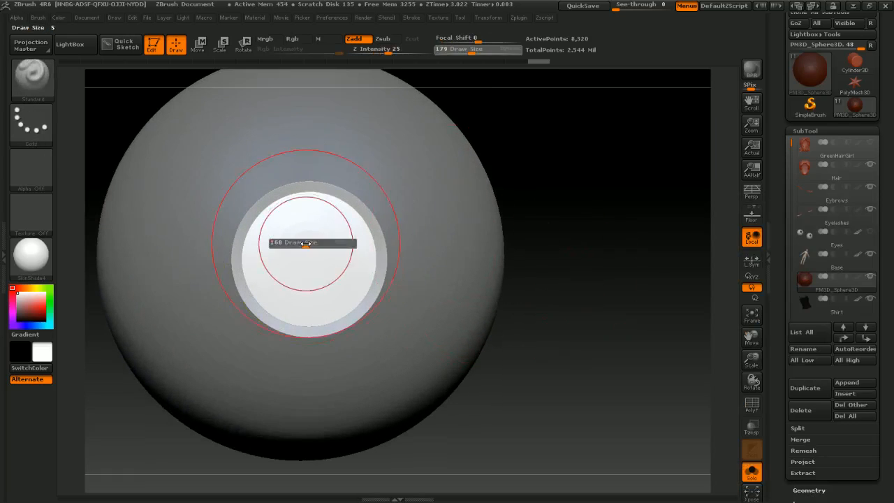
mouse_move(306, 244)
left_mouse_down()
mouse_move(295, 254)
mouse_move(339, 249)
mouse_move(331, 287)
left_mouse_up()
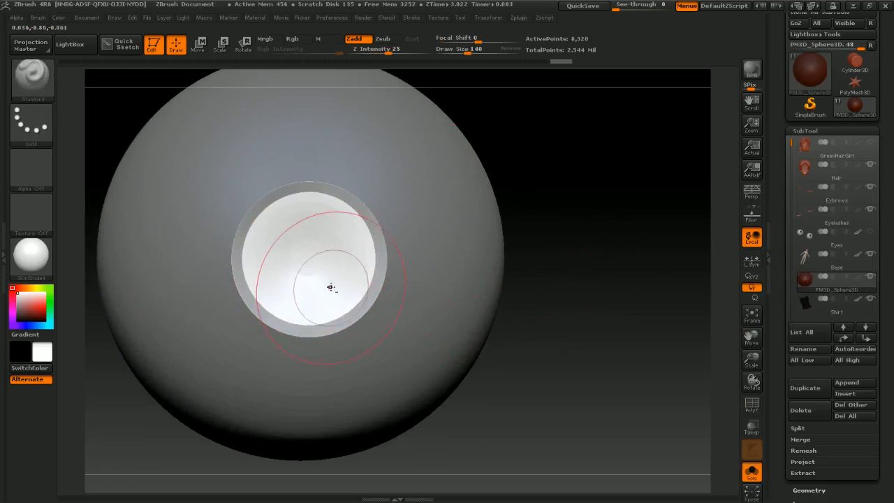
mouse_move(327, 271)
right_mouse_down()
mouse_move(375, 258)
mouse_move(328, 257)
right_mouse_up()
left_click_drag(278, 227, 312, 287, "shift")
mouse_move(311, 287)
right_mouse_down()
mouse_move(393, 277)
mouse_move(356, 277)
mouse_move(330, 240)
right_mouse_up()
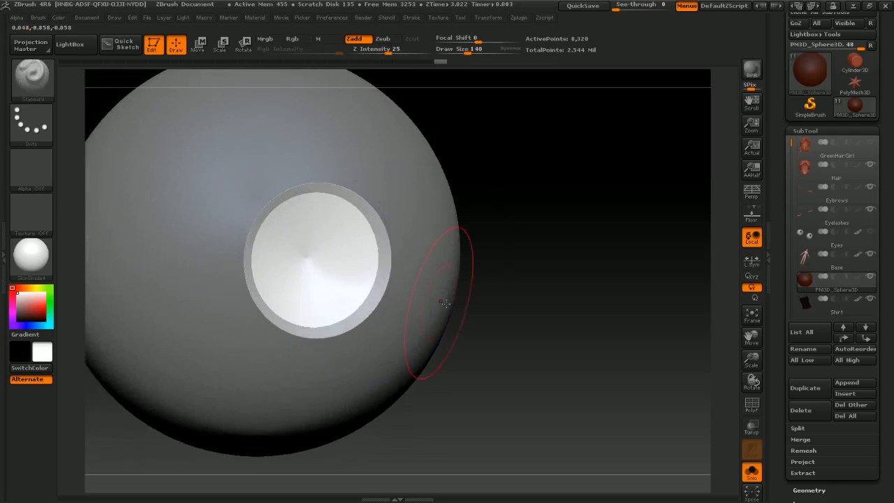
Step: Sculpt a small pupil bump at the iris centre with draw size 43
mouse_move(443, 299)
right_mouse_down()
mouse_move(558, 306)
mouse_move(501, 313)
mouse_move(505, 391)
right_mouse_up()
key("s")
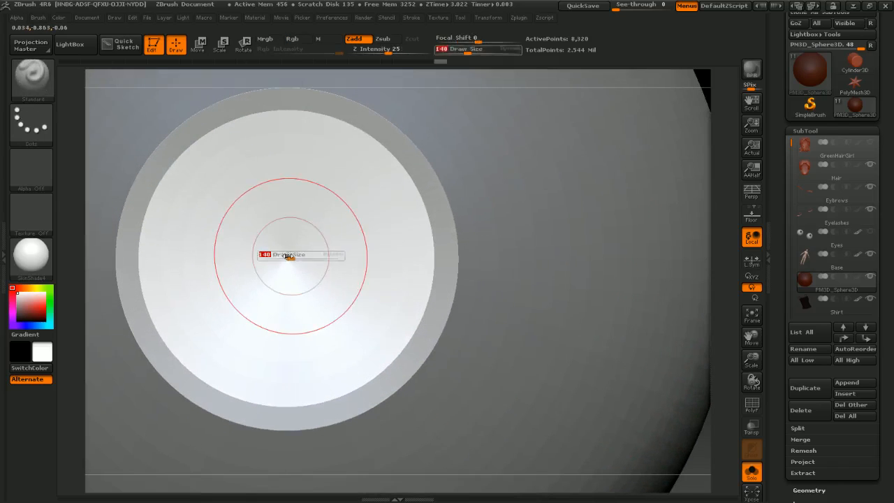
left_click_drag(289, 257, 278, 258)
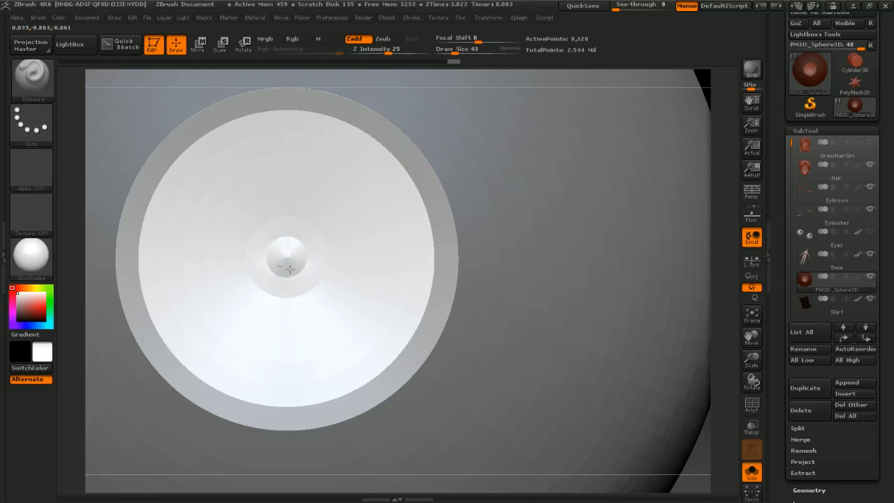
mouse_move(307, 262)
right_mouse_down()
mouse_move(273, 266)
mouse_move(291, 240)
mouse_move(272, 245)
mouse_move(279, 249)
right_mouse_up()
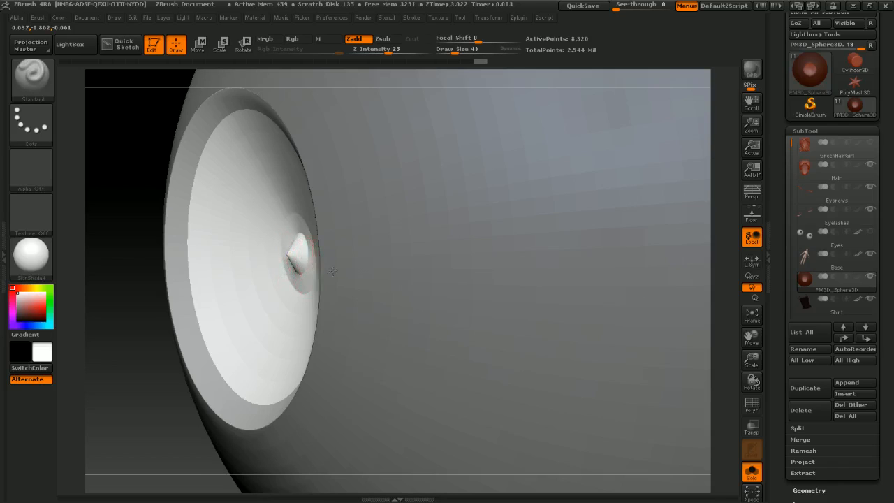
mouse_move(332, 271)
right_mouse_down()
mouse_move(355, 258)
mouse_move(330, 227)
mouse_move(304, 224)
mouse_move(323, 226)
mouse_move(319, 253)
mouse_move(339, 260)
mouse_move(344, 243)
right_mouse_up()
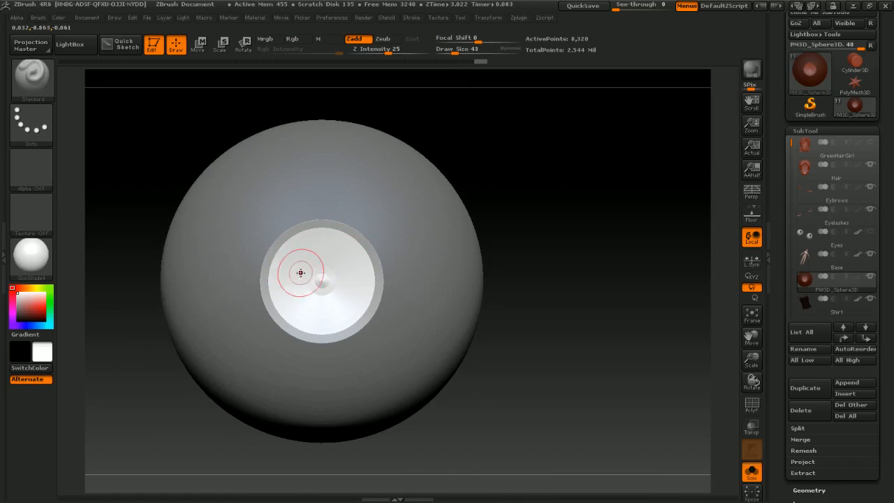
Step: Apply the ToyPlastic material, enable Mrgb painting and pick a dark blue colour
left_click(46, 266)
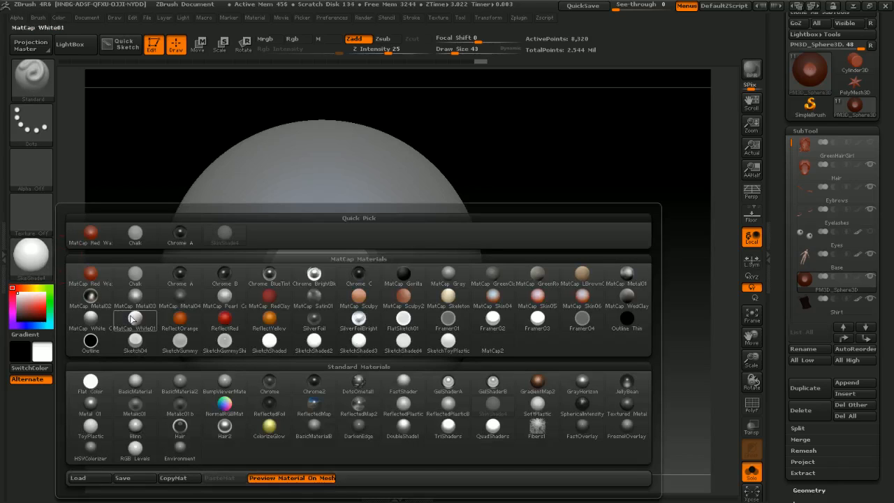
left_click(99, 427)
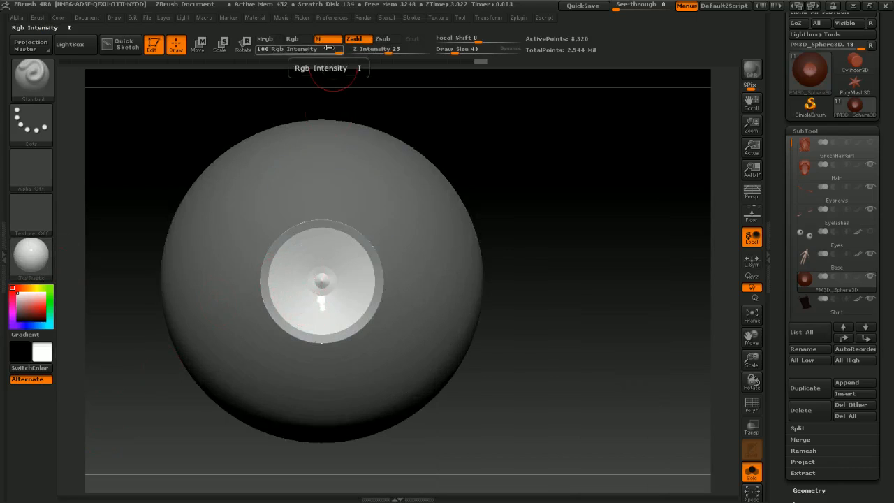
left_click(274, 40)
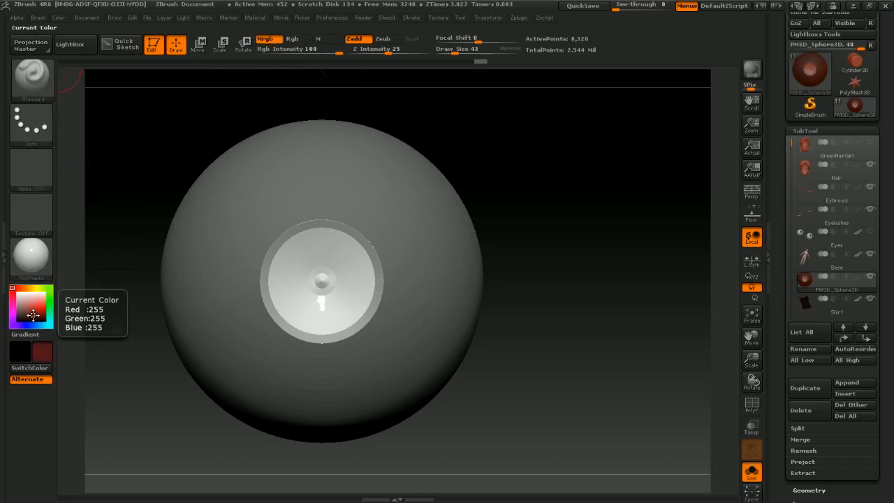
left_click(31, 315)
left_click(29, 325)
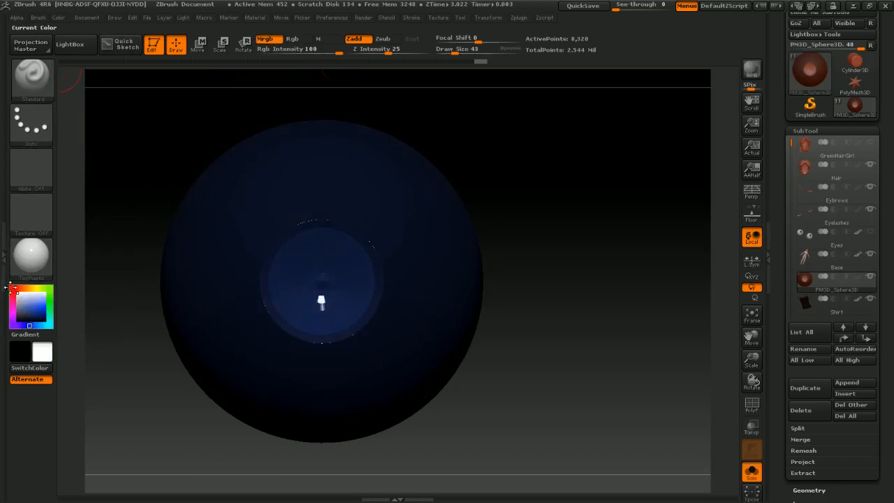
Step: Fill the eyeball white and paint the iris blue with Zadd off at draw size 140
left_click(60, 18)
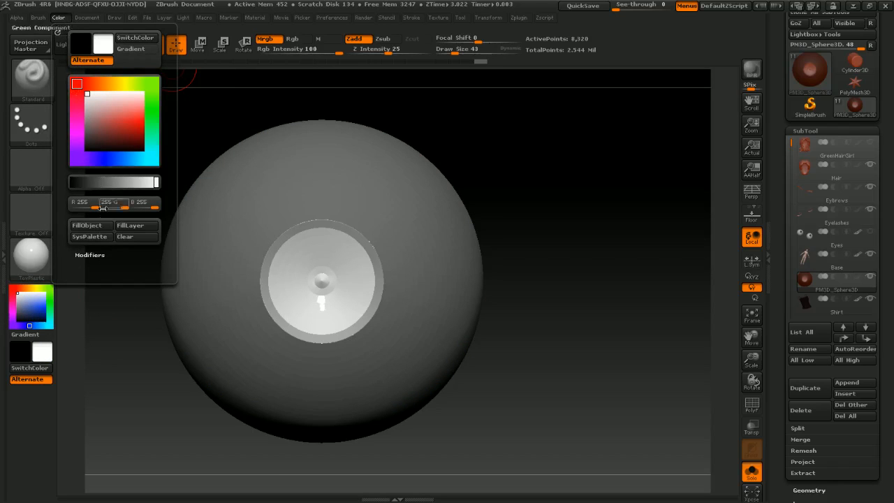
left_click(99, 227)
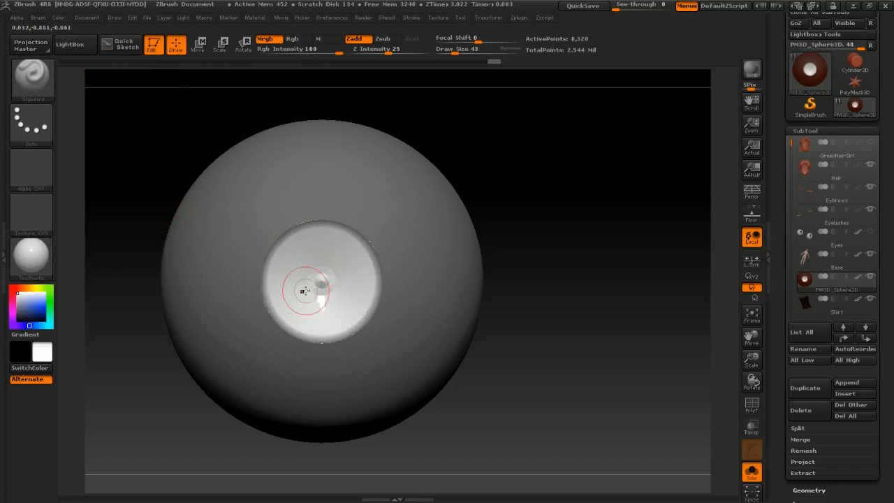
key("s")
left_click_drag(295, 253, 298, 254)
left_click(23, 312)
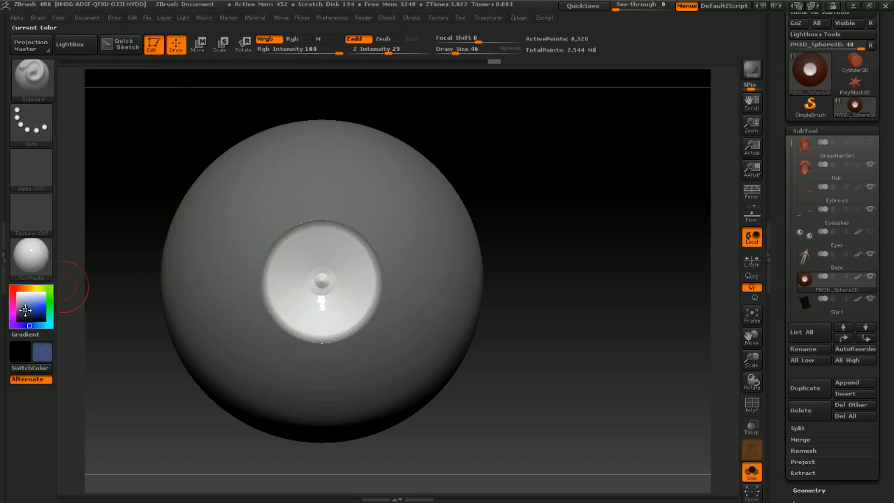
key("s")
left_click_drag(300, 289, 305, 295)
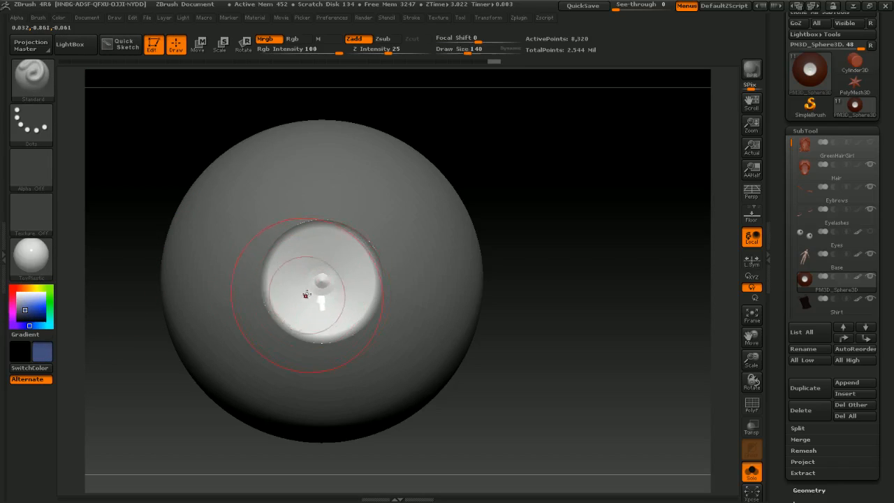
right_click_drag(318, 271, 299, 266, "alt")
left_click_drag(300, 272, 307, 312)
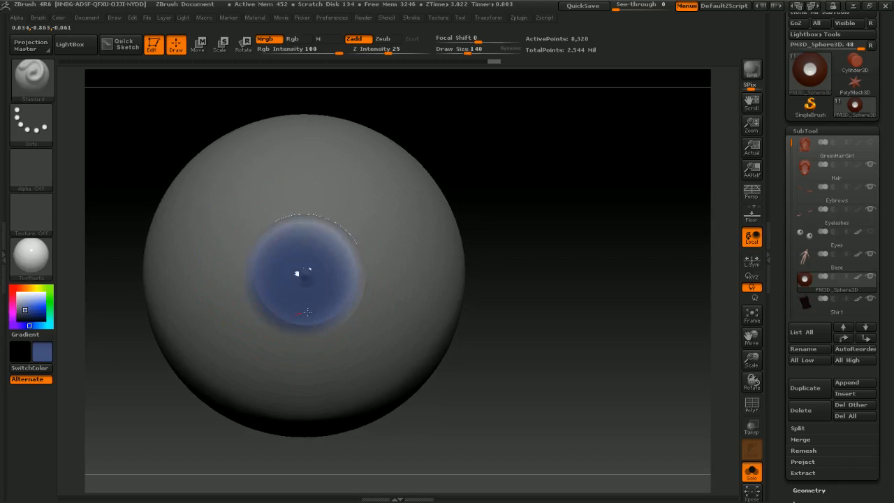
key("ctrl+z")
left_click(363, 42)
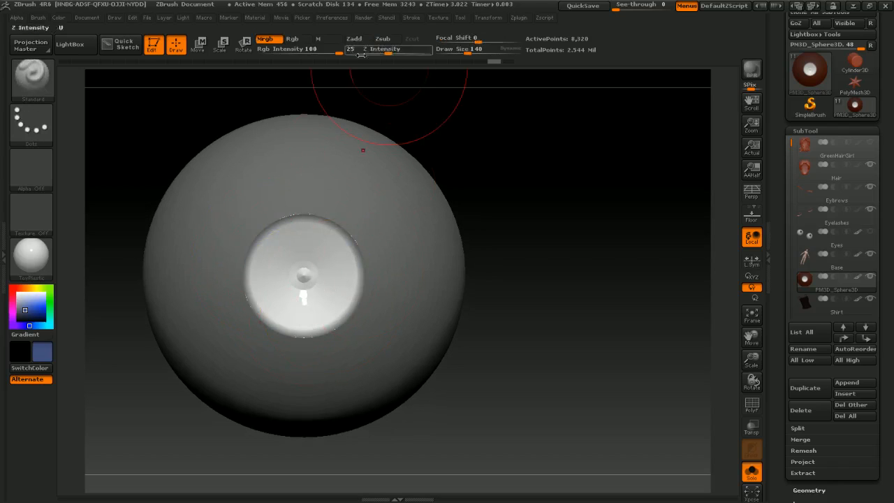
left_click_drag(300, 296, 303, 296)
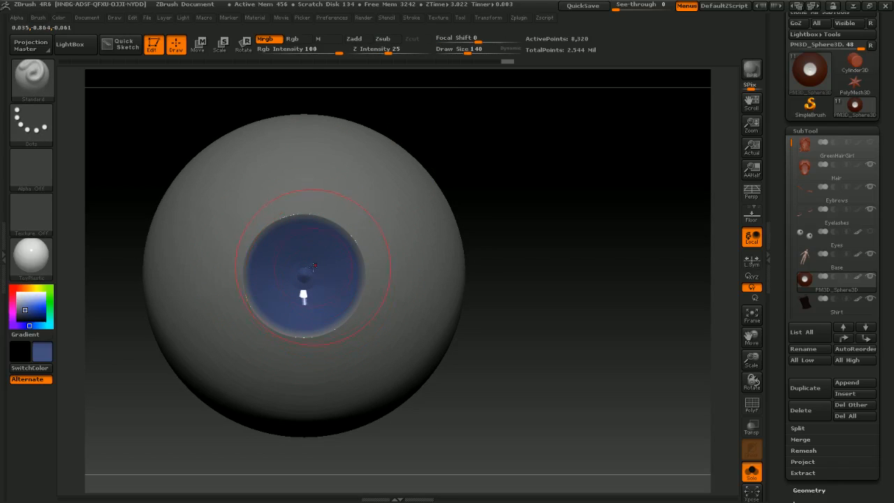
Step: Select Alpha 58, pick a dark blue and paint radial streaks into the iris at draw size 115
key("s")
key("s")
left_click_drag(304, 255, 308, 255)
left_click(46, 180)
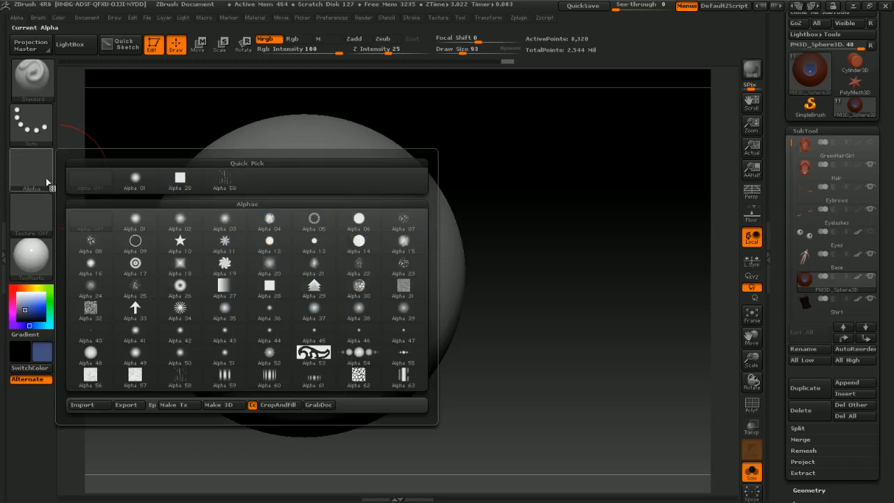
left_click(224, 181)
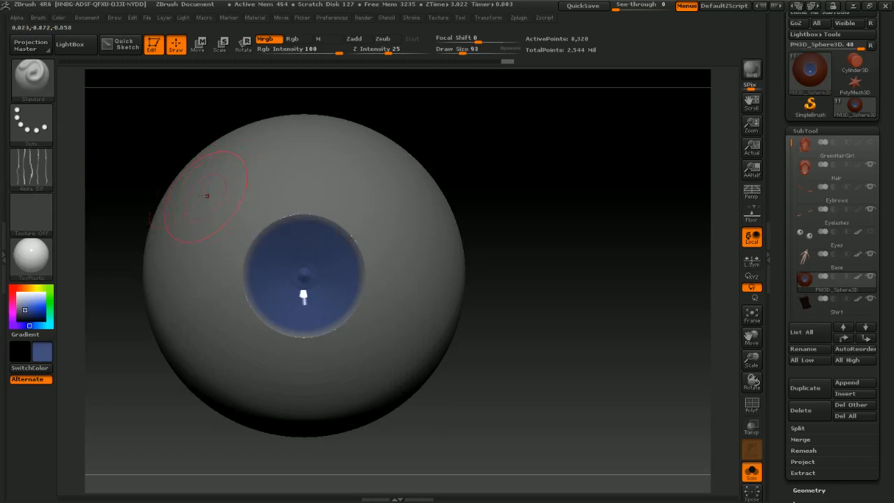
left_click(38, 181)
left_click_drag(27, 311, 23, 315)
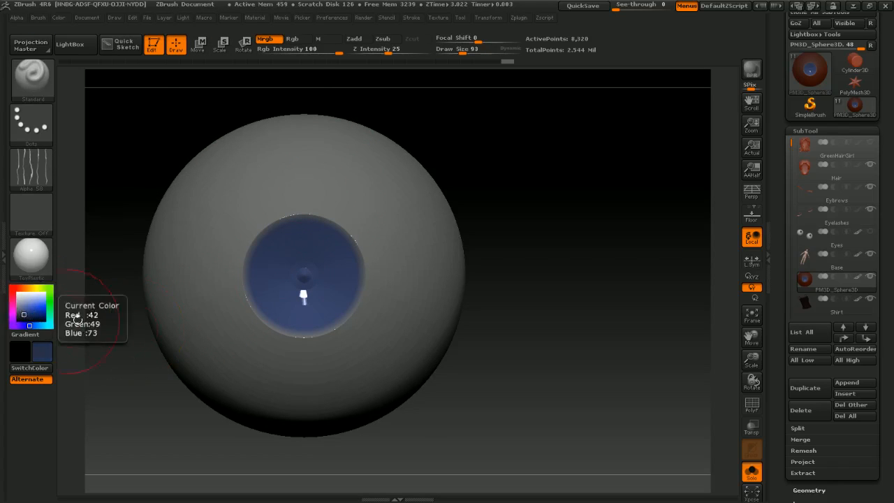
key("s")
left_click(292, 278)
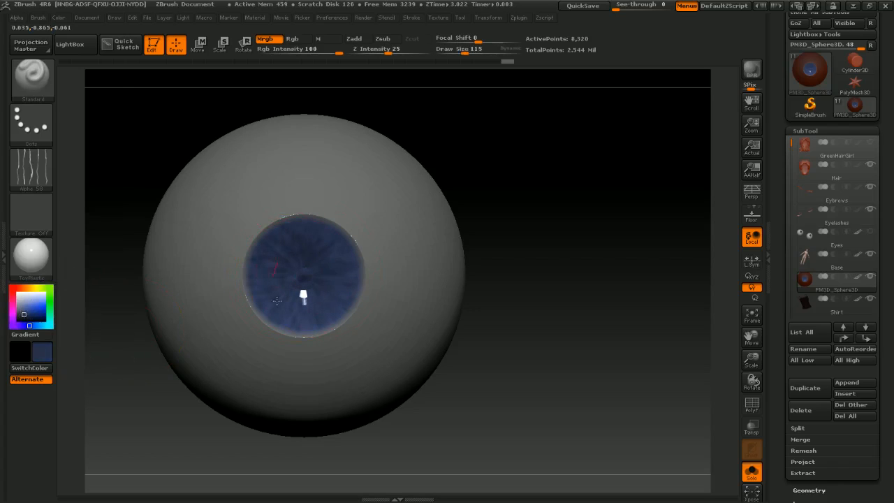
Step: Paint lighter and darker blue streaks across the iris at draw size 88
left_click(22, 308)
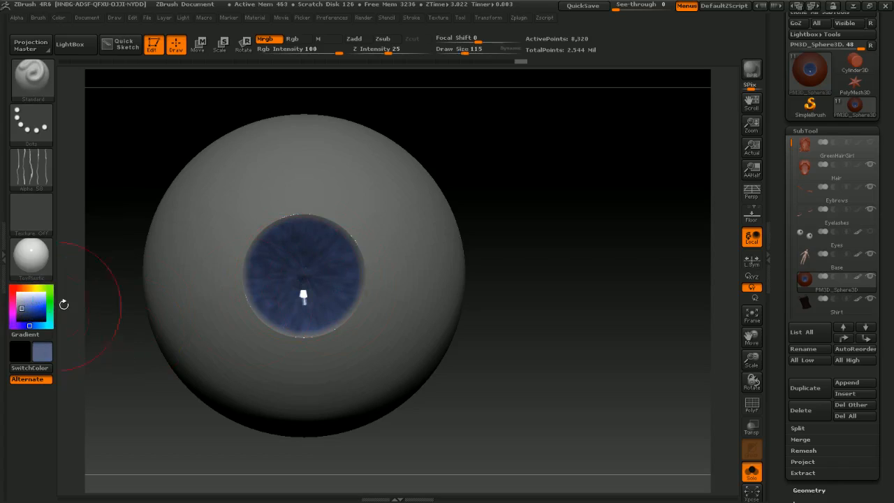
key("s")
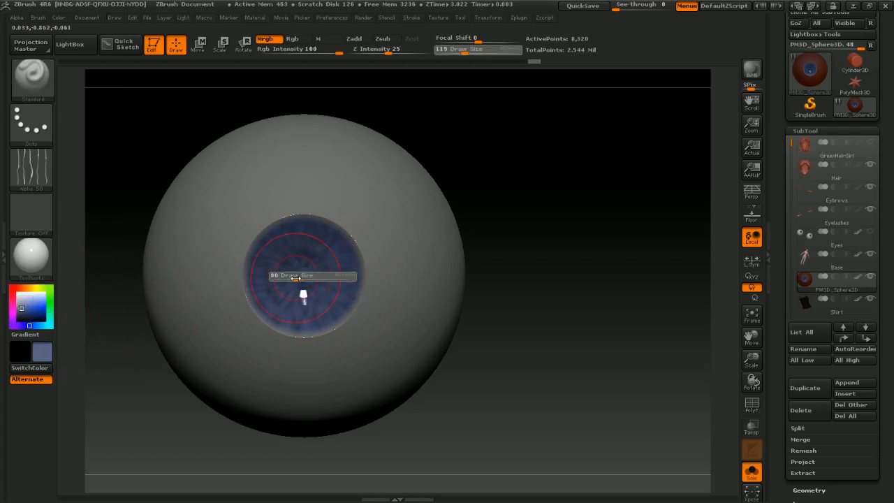
left_click(297, 278)
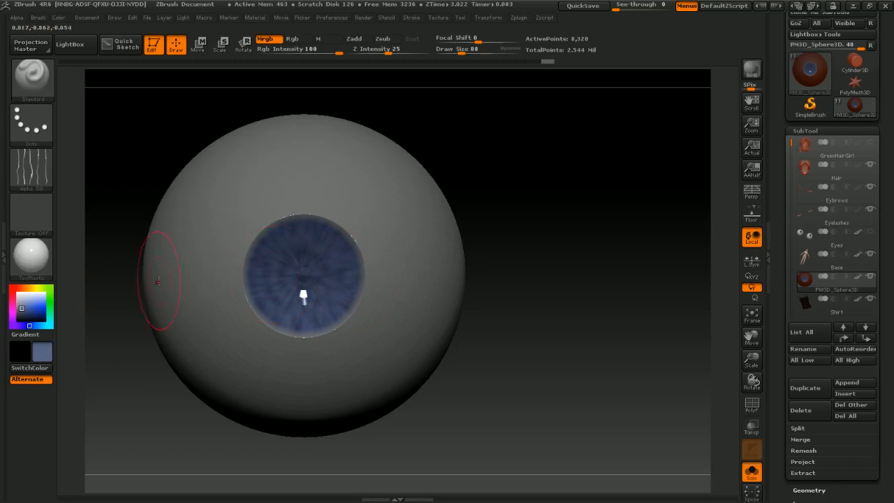
left_click(27, 302)
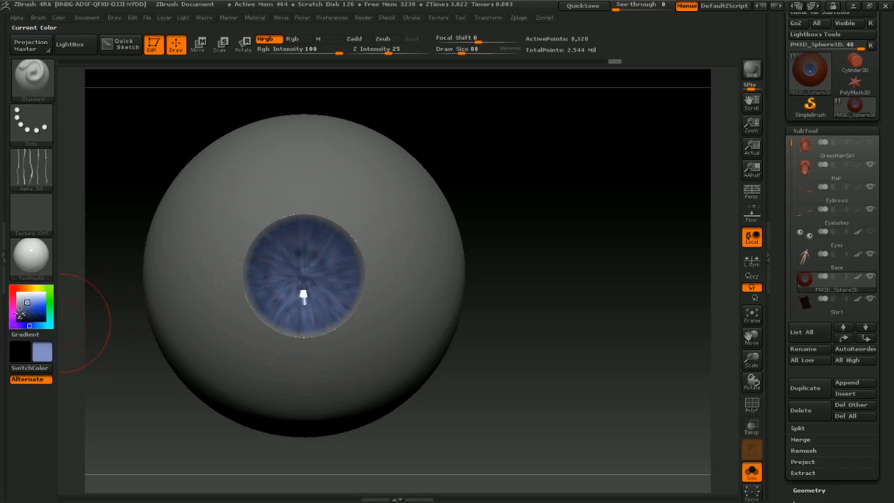
left_click(28, 315)
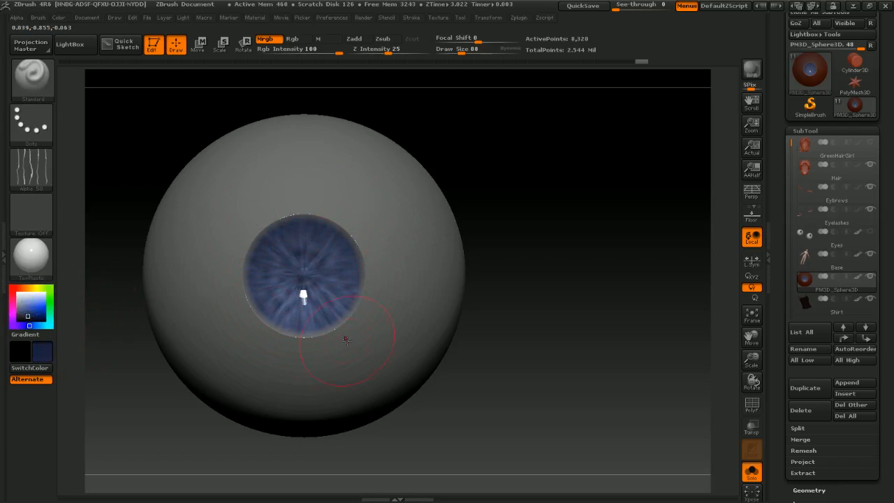
left_click_drag(293, 296, 323, 236)
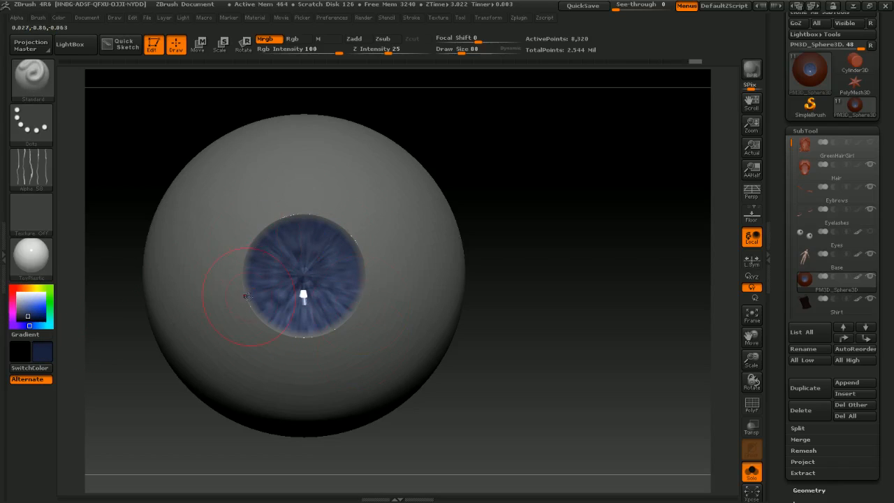
key("ctrl+z")
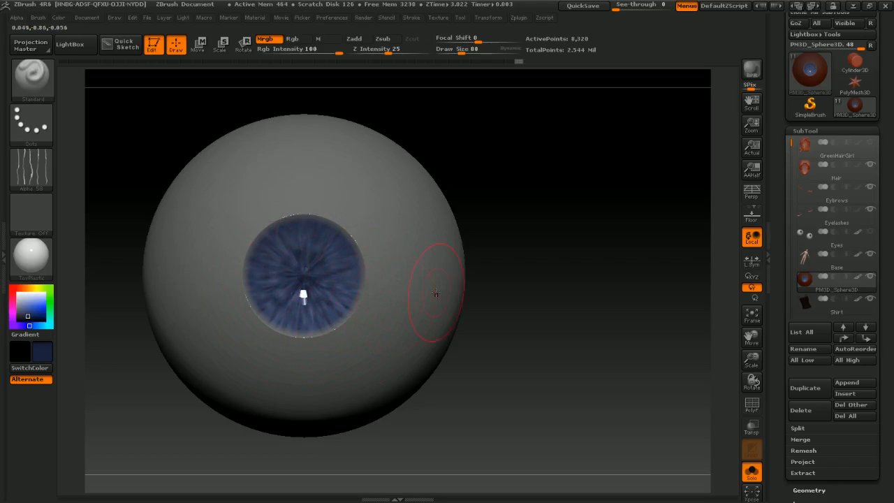
right_click_drag(435, 294, 356, 315, "ctrl")
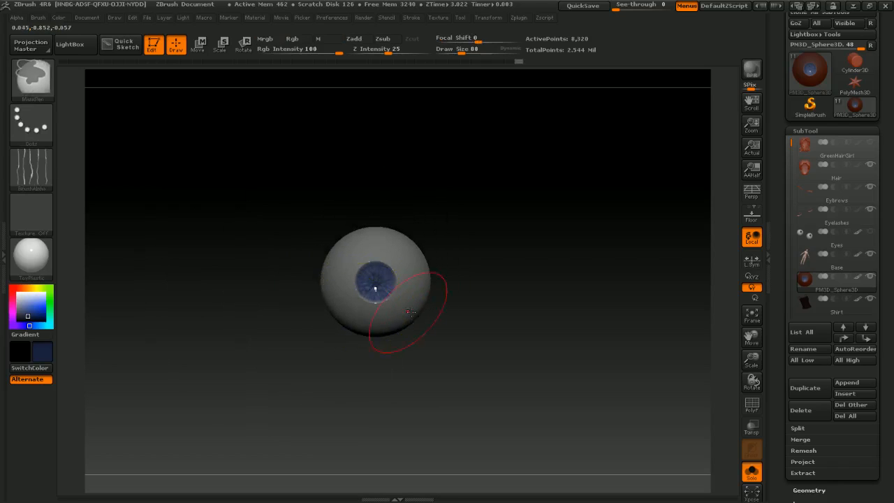
mouse_move(410, 312)
right_mouse_down("alt")
mouse_move(365, 304)
mouse_move(363, 293)
mouse_move(431, 325)
mouse_move(375, 270)
mouse_move(355, 270)
right_mouse_up("alt")
mouse_move(412, 273)
right_mouse_down()
mouse_move(359, 277)
mouse_move(393, 282)
mouse_move(442, 333)
right_mouse_up()
right_click_drag(424, 198, 402, 273, "alt")
mouse_move(402, 273)
right_mouse_down("ctrl")
mouse_move(426, 294)
mouse_move(485, 308)
right_mouse_up("ctrl")
right_click_drag(485, 309, 516, 263, "alt")
right_click_drag(425, 287, 478, 315, "ctrl")
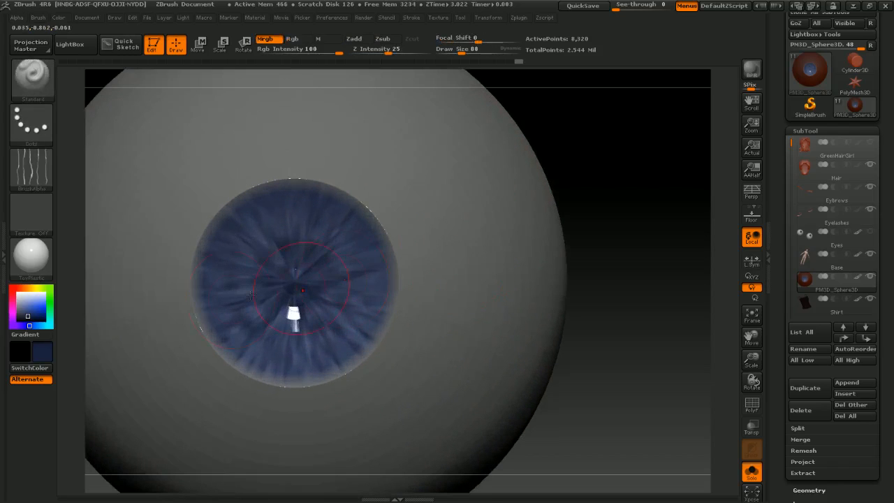
Step: Switch to black with the alpha turned off and paint the pupil at the iris centre at draw size 37
left_click(15, 322)
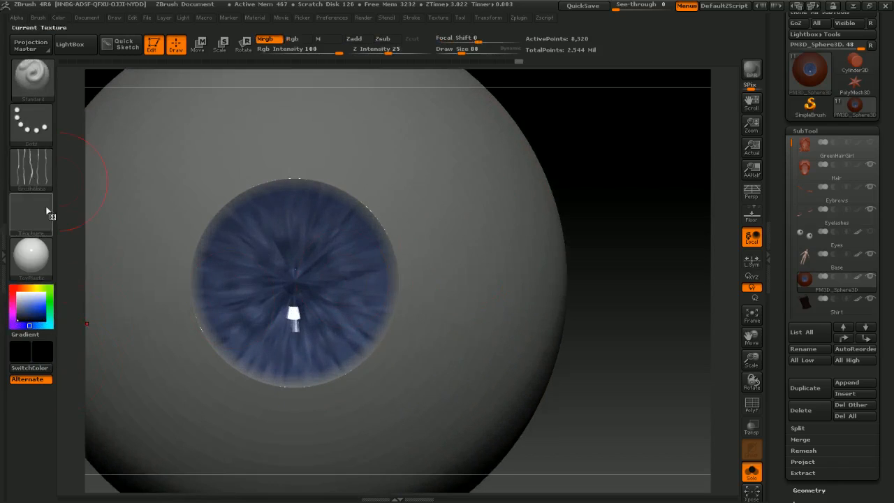
left_click(31, 167)
left_click(106, 188)
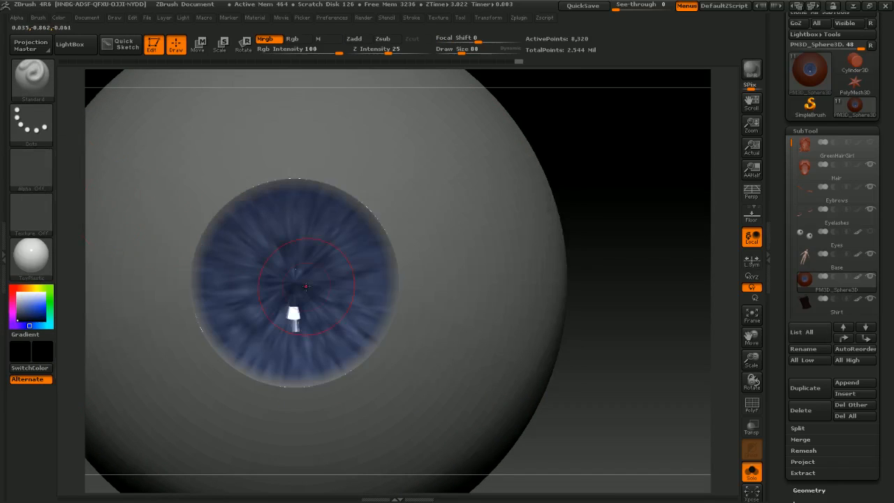
key("s")
left_click(297, 286)
right_click_drag(298, 285, 300, 280, "ctrl")
key("s")
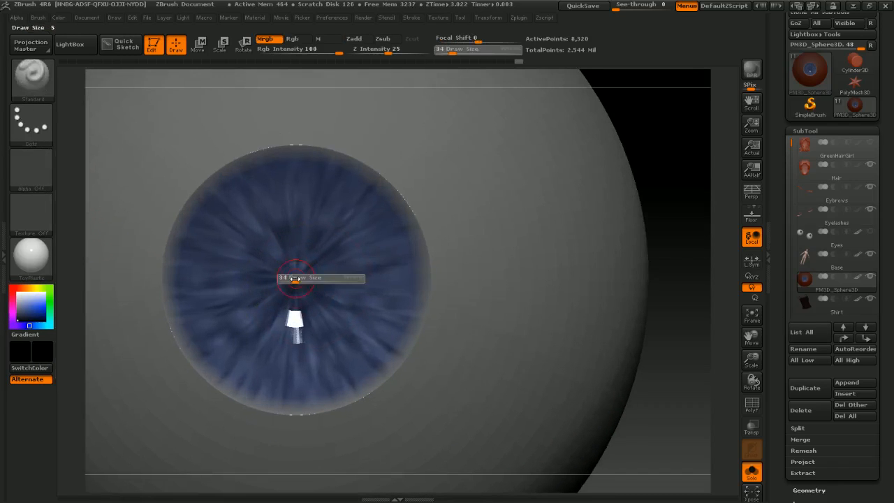
left_click(294, 281)
mouse_move(295, 281)
left_mouse_down()
mouse_move(298, 273)
mouse_move(305, 283)
left_mouse_up()
key("s")
left_click(299, 281)
mouse_move(311, 276)
right_mouse_down("ctrl")
mouse_move(314, 263)
mouse_move(296, 266)
right_mouse_up("ctrl")
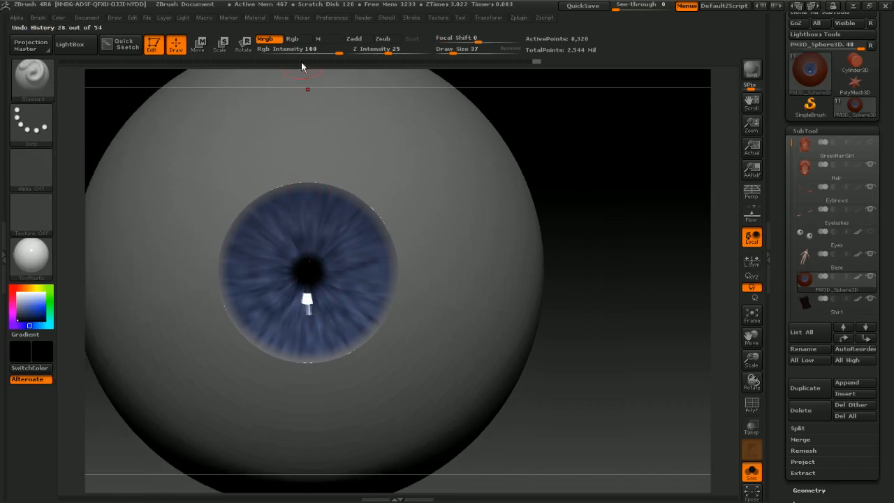
Step: Set Rgb Intensity to 10 and softly darken the iris at draw size 69
left_click(286, 51)
type("10")
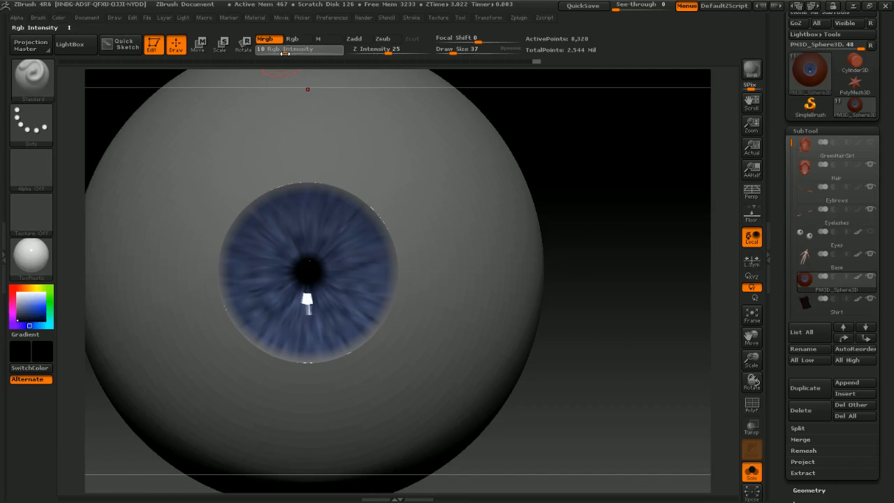
key("Return")
key("s")
left_click_drag(256, 241, 261, 241)
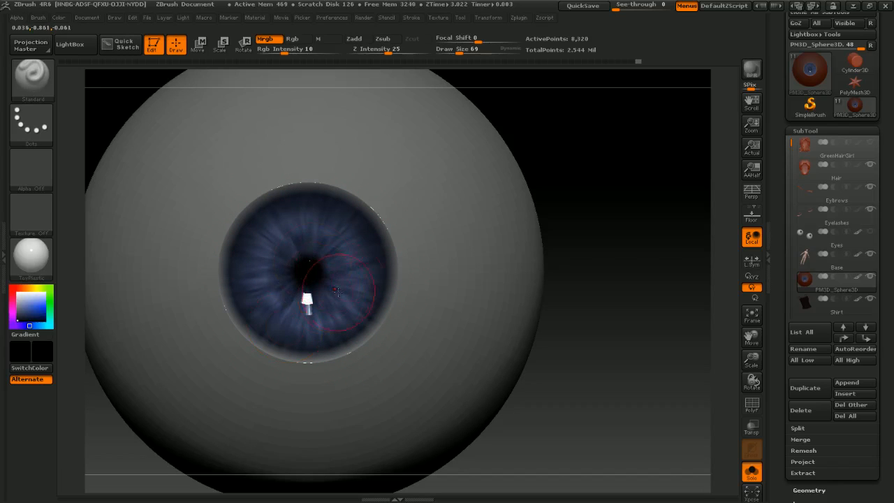
right_click_drag(425, 257, 392, 261, "ctrl")
right_click_drag(430, 223, 451, 328, "alt")
Step: Nudge the eyeball along its depth axis with the Move transpose line
key("w")
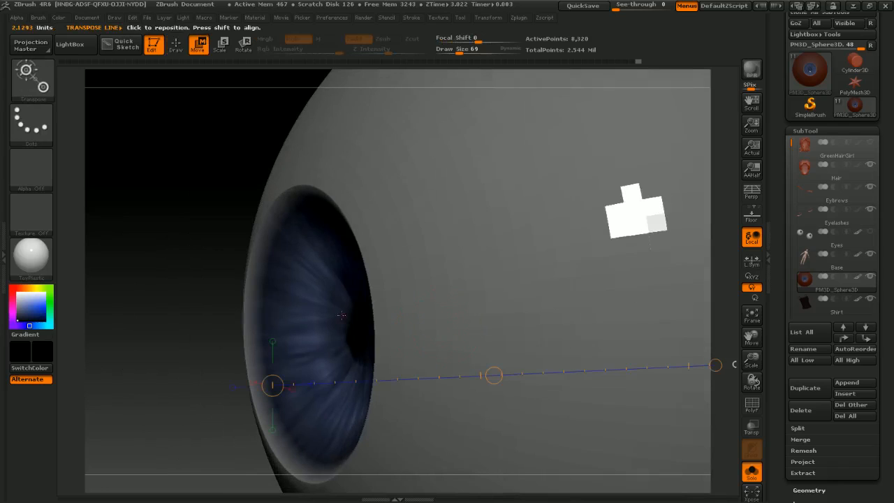
left_click_drag(494, 375, 477, 375)
right_click_drag(453, 308, 432, 310)
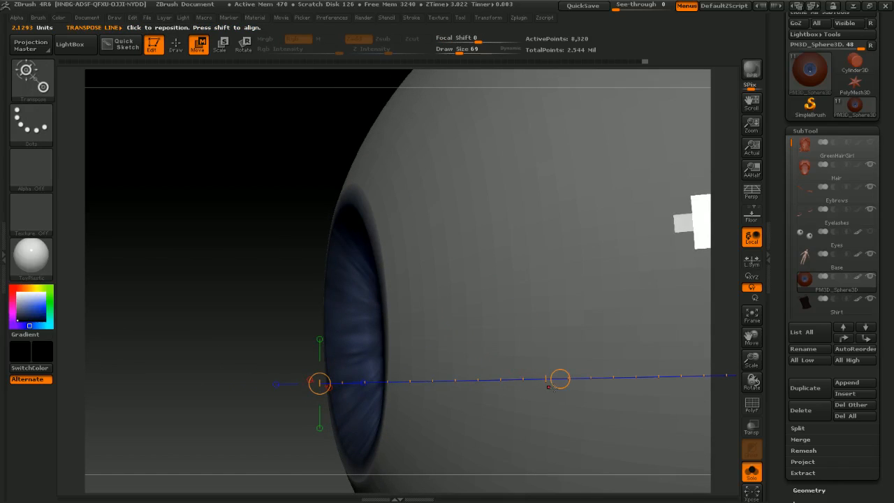
left_click_drag(560, 379, 566, 380)
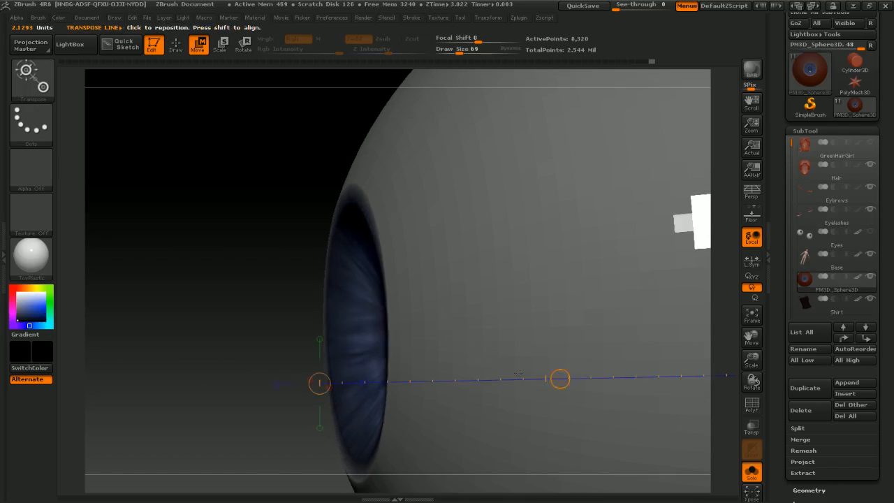
right_click_drag(517, 375, 538, 254)
left_click_drag(561, 257, 585, 275, "ctrl")
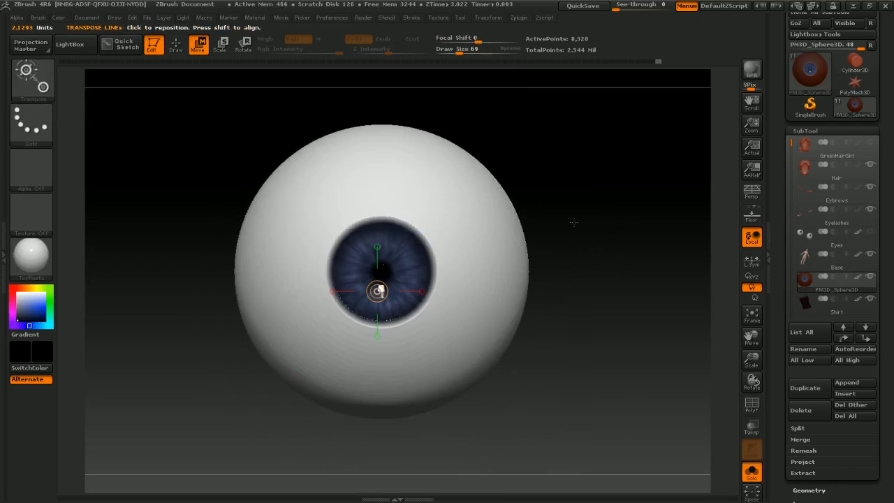
mouse_move(535, 242)
right_mouse_down("alt")
mouse_move(535, 226)
mouse_move(521, 228)
mouse_move(583, 219)
mouse_move(543, 233)
right_mouse_up("alt")
right_click_drag(543, 232, 538, 283, "alt")
Step: Return to the Standard brush at draw size 34, turn off Solo and view the eye within the face
key("b")
key("s")
key("t")
key("s")
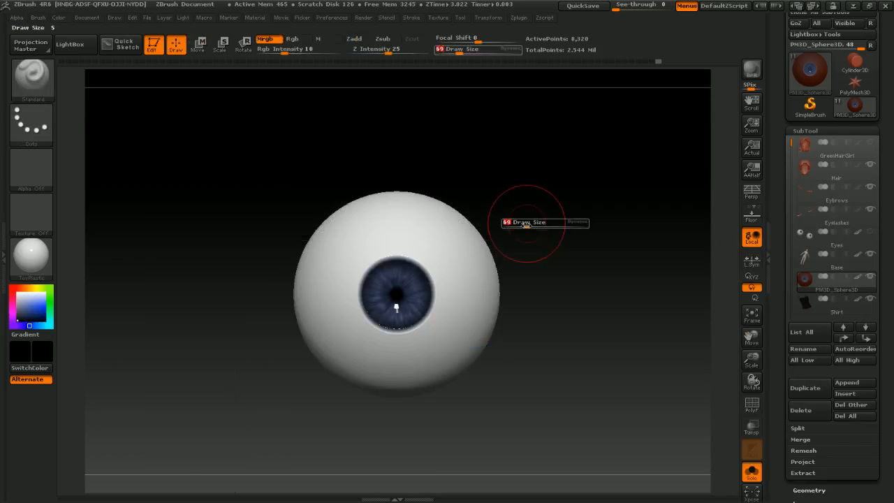
left_click_drag(526, 225, 519, 226)
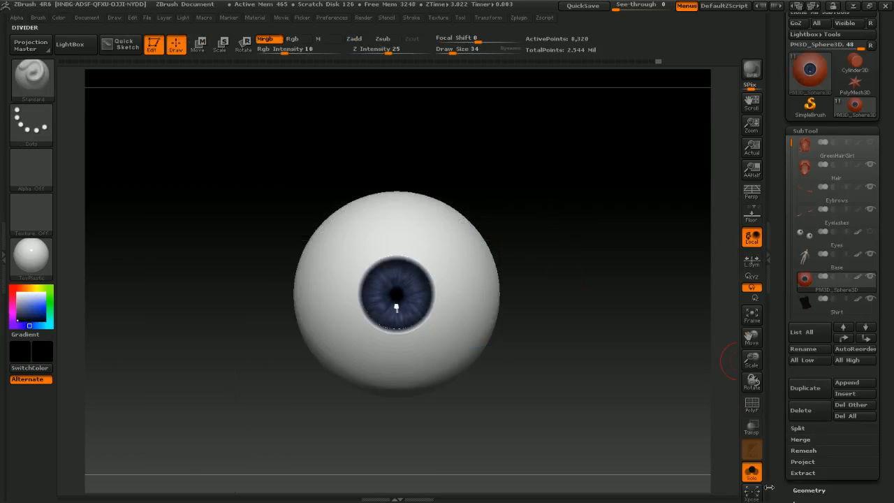
left_click(752, 472)
right_click_drag(566, 252, 592, 195, "alt")
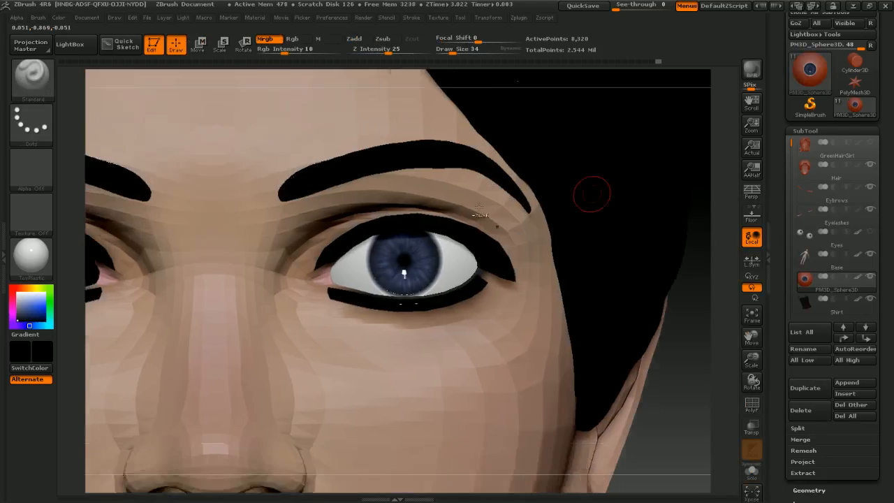
right_click_drag(479, 208, 419, 213, "ctrl")
mouse_move(516, 230)
right_mouse_down()
mouse_move(465, 240)
mouse_move(517, 245)
mouse_move(464, 257)
mouse_move(510, 285)
right_mouse_up()
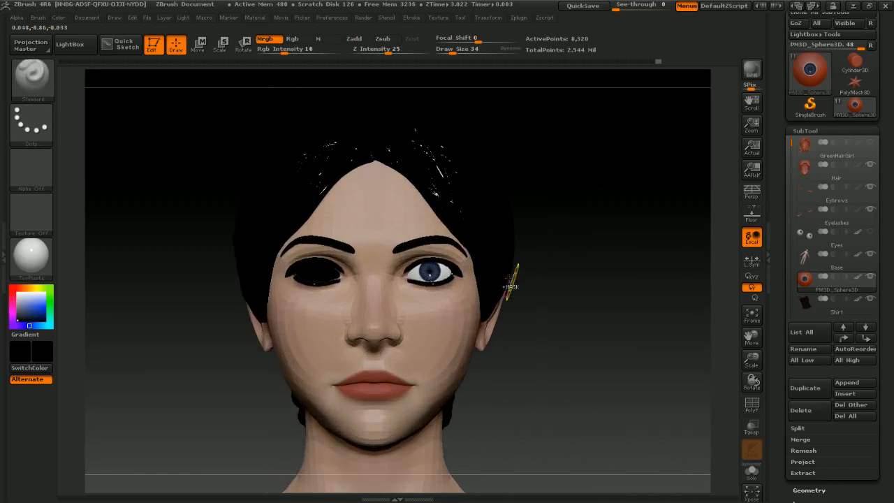
Step: Duplicate the eyeball into the opposite eye socket with the Move transpose line
mouse_move(433, 276)
right_mouse_down("alt")
mouse_move(443, 257)
mouse_move(432, 273)
right_mouse_up("alt")
mouse_move(477, 302)
right_mouse_down("alt")
mouse_move(479, 277)
mouse_move(489, 297)
right_mouse_up("alt")
key("w")
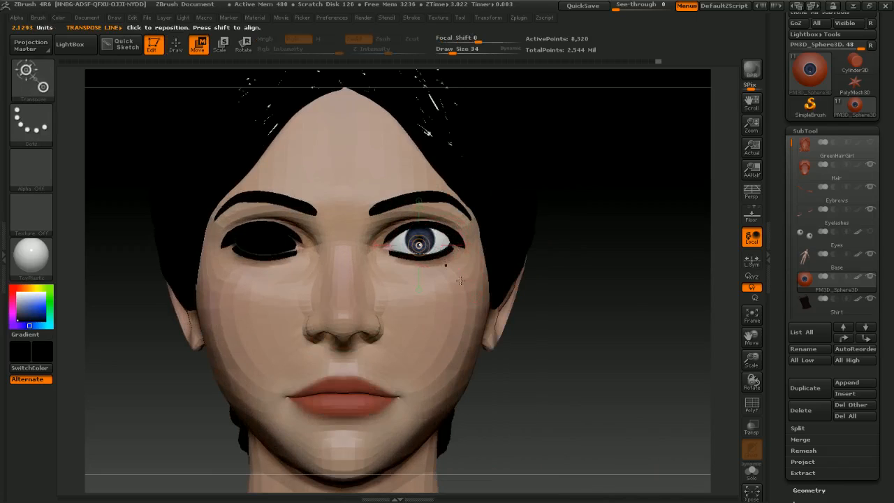
left_click_drag(428, 227, 571, 226, "shift")
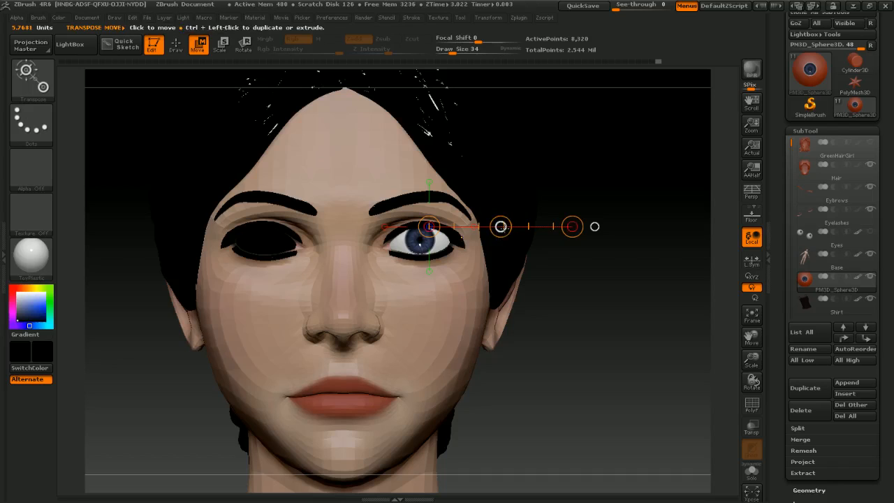
left_click_drag(501, 225, 345, 246, "ctrl")
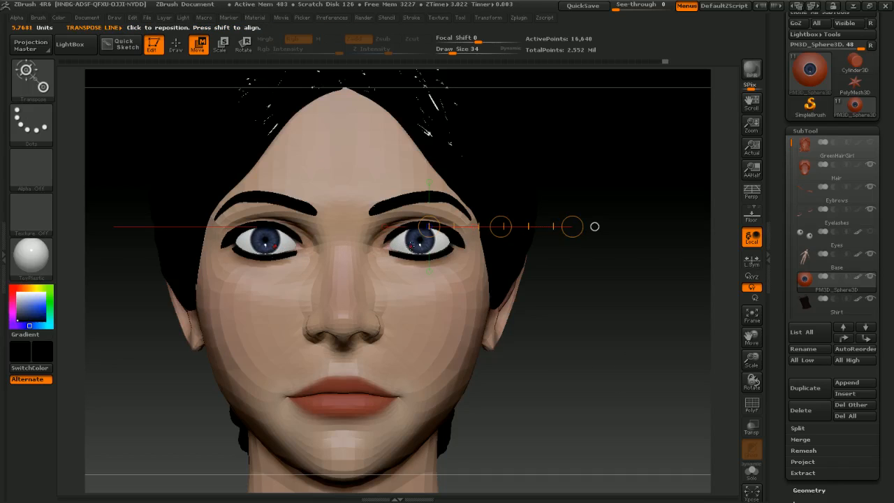
Step: Undo and redo the eyeball duplication, undoing a slight nudge of the transpose line
mouse_move(498, 231)
left_mouse_down()
mouse_move(507, 230)
mouse_move(491, 234)
mouse_move(500, 226)
left_mouse_up()
key("ctrl+z")
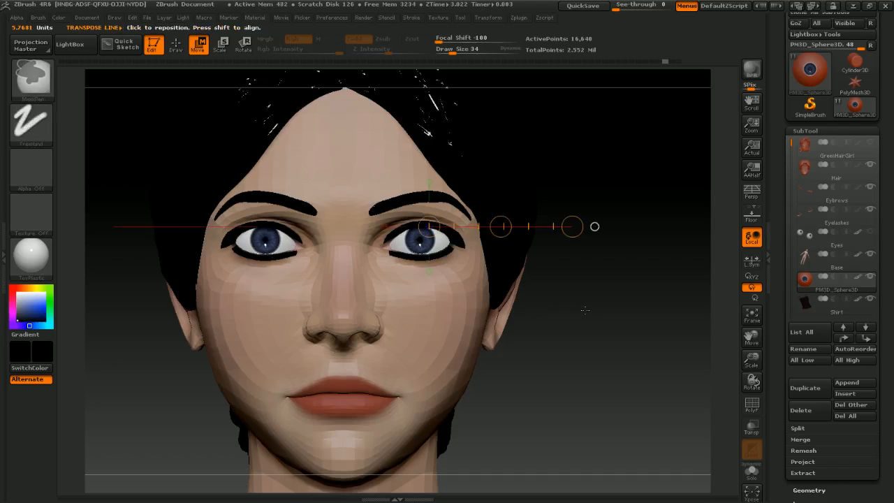
key("ctrl+z")
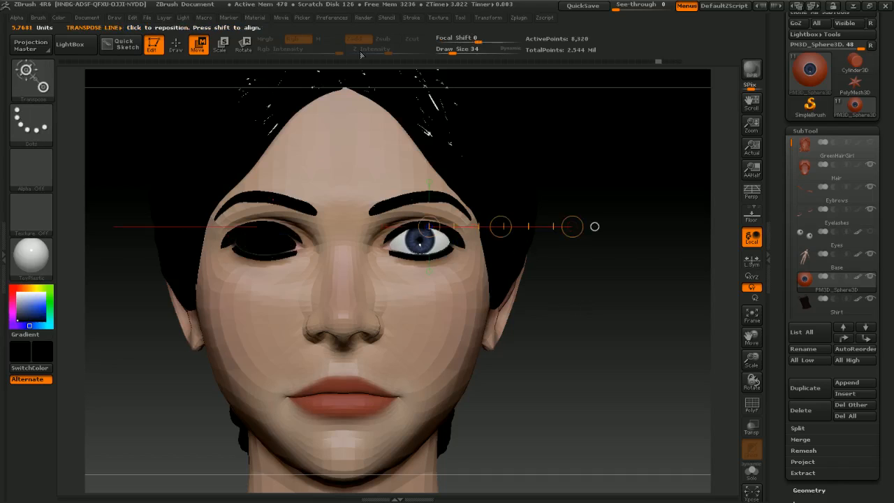
key("ctrl+shift+z")
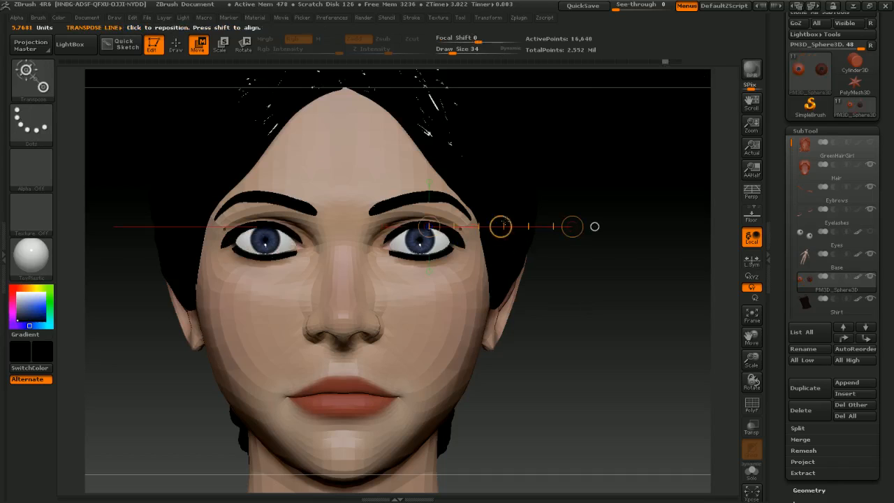
left_click_drag(500, 224, 500, 227)
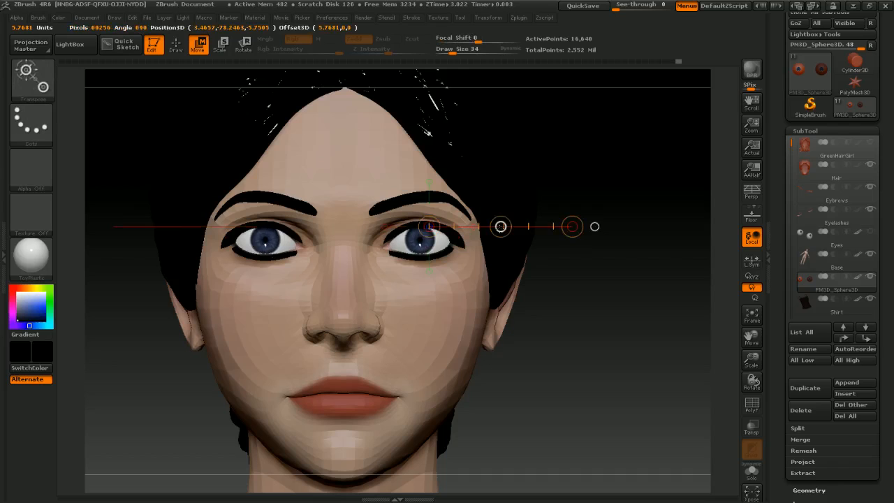
key("ctrl+z")
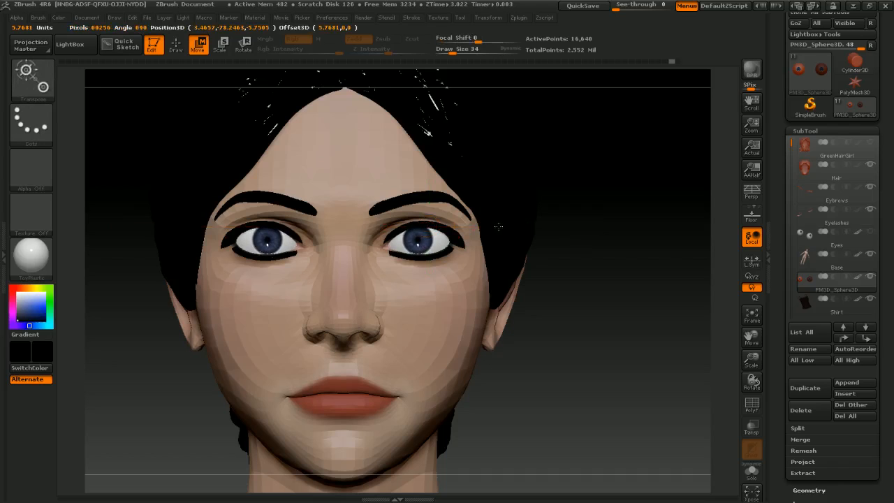
Step: Roll the undo history back to before the eyeball was duplicated
left_click_drag(498, 227, 498, 226)
right_click_drag(431, 299, 499, 326, "ctrl")
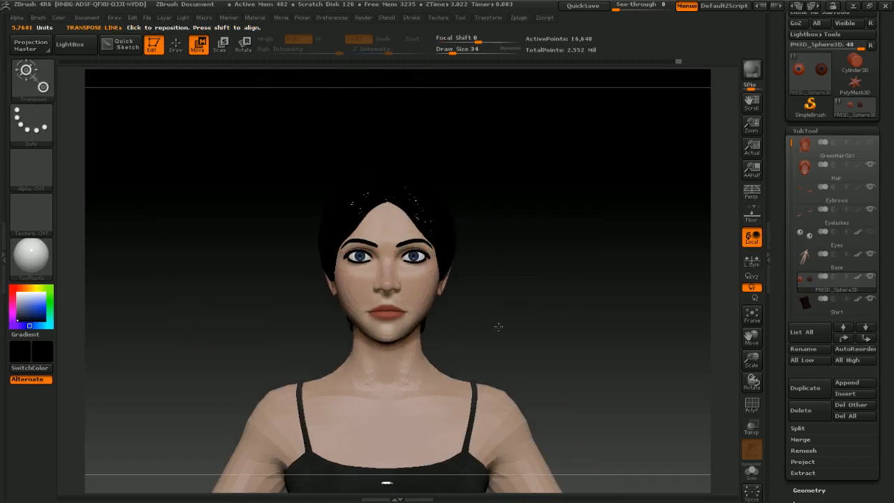
right_click_drag(551, 365, 565, 335, "ctrl")
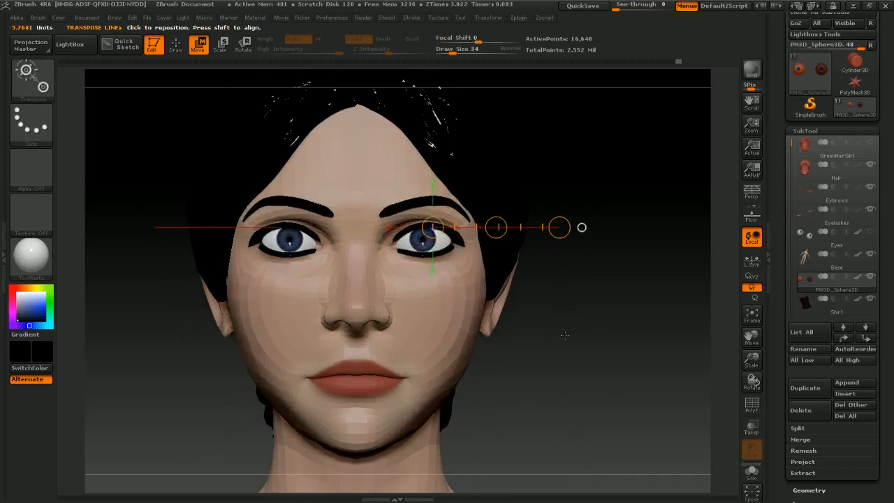
left_click(659, 62)
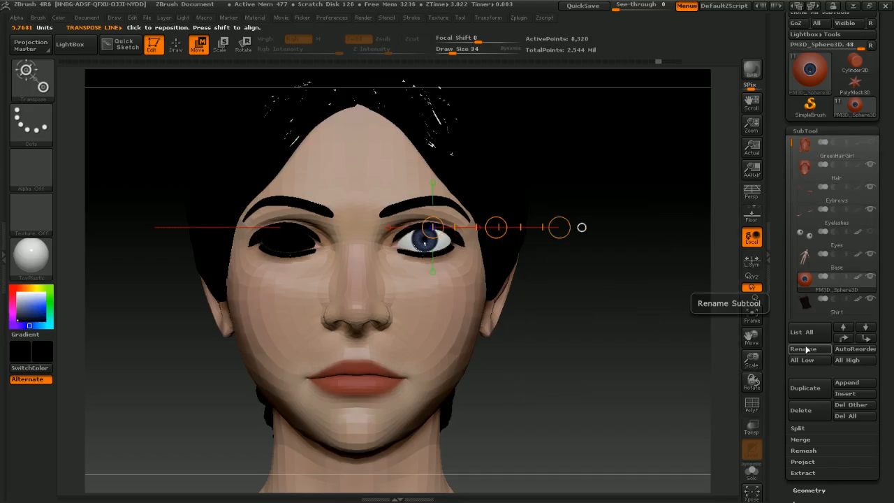
Step: Duplicate the eyeball subtool and mirror the copy into the opposite eye socket
left_click(803, 388)
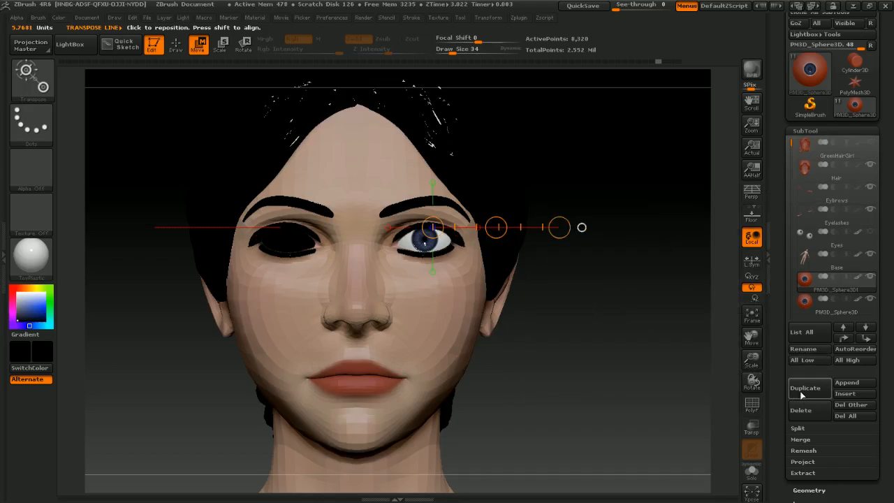
left_click(813, 307)
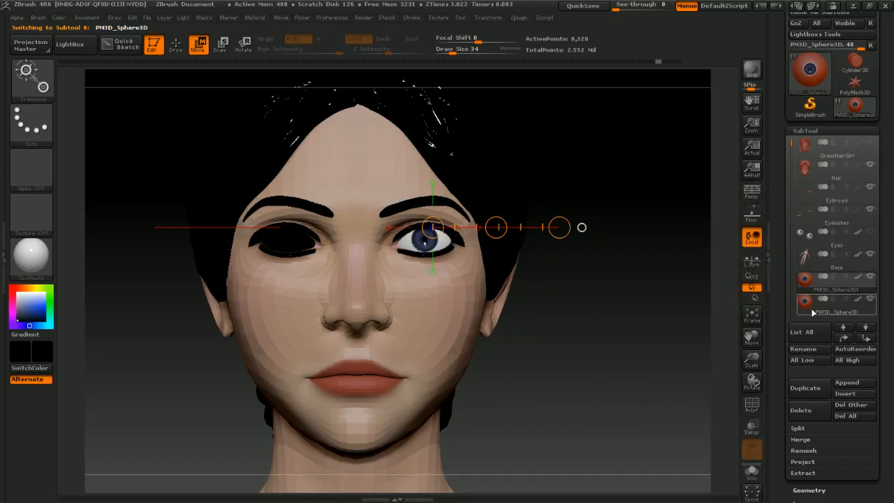
left_click(816, 129)
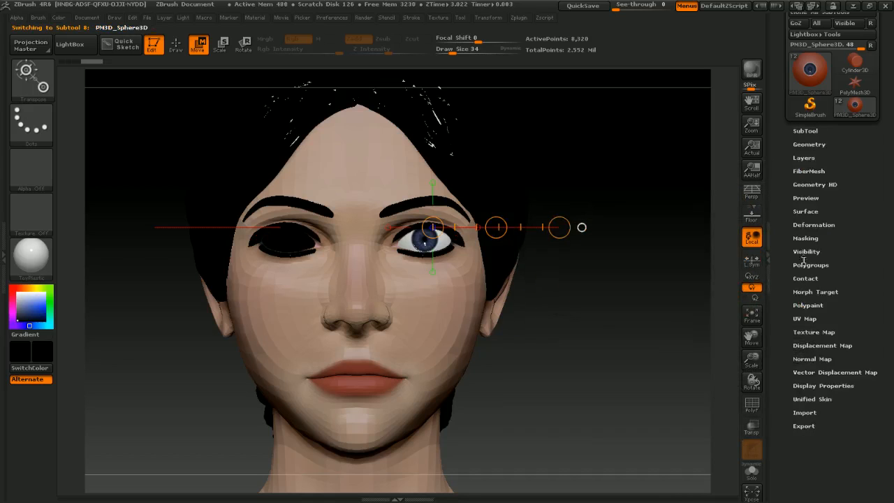
left_click(813, 224)
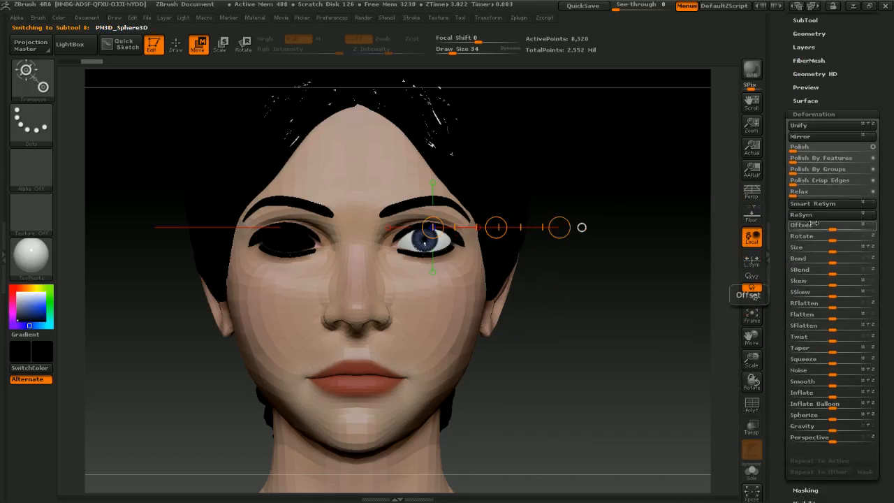
left_click(807, 137)
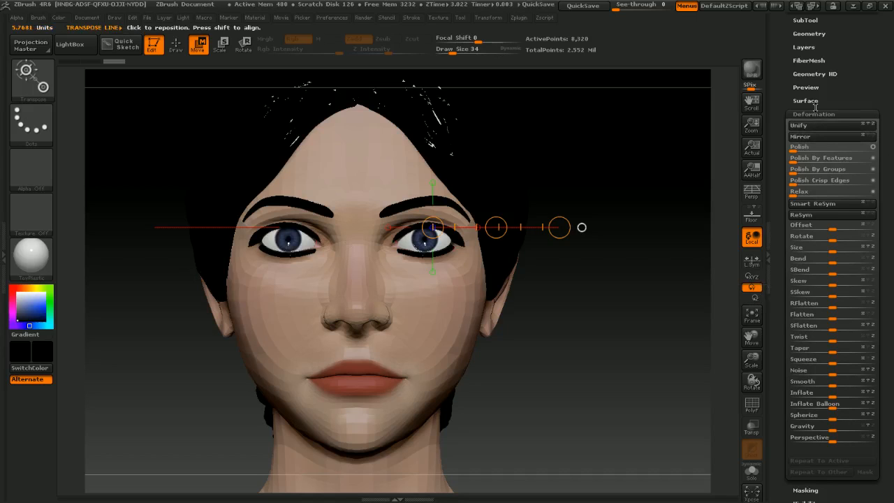
Step: Select the upper eyeball subtool and merge the two eyeball subtools with Merge Down
scroll(813, 108, "up", 3)
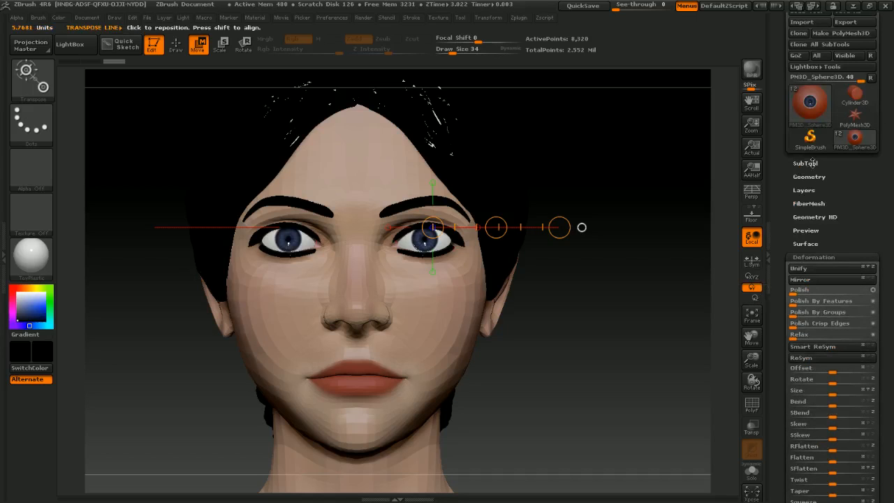
left_click(804, 162)
left_click(834, 279)
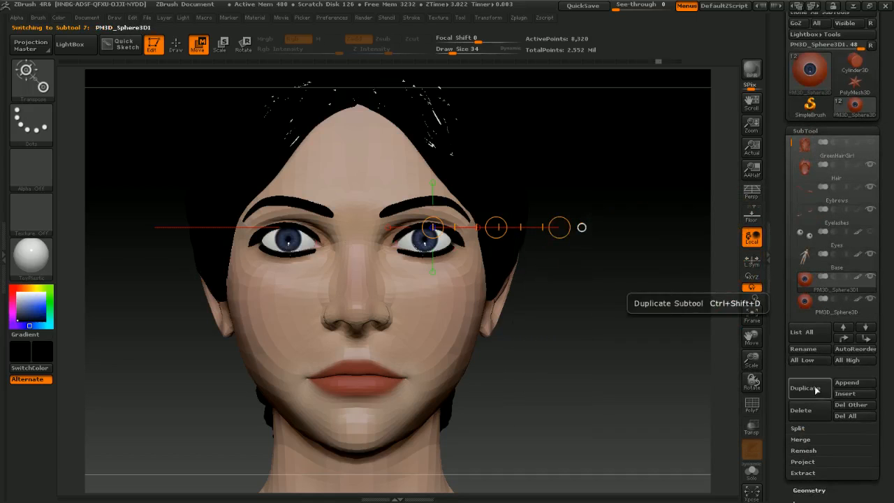
left_click(802, 439)
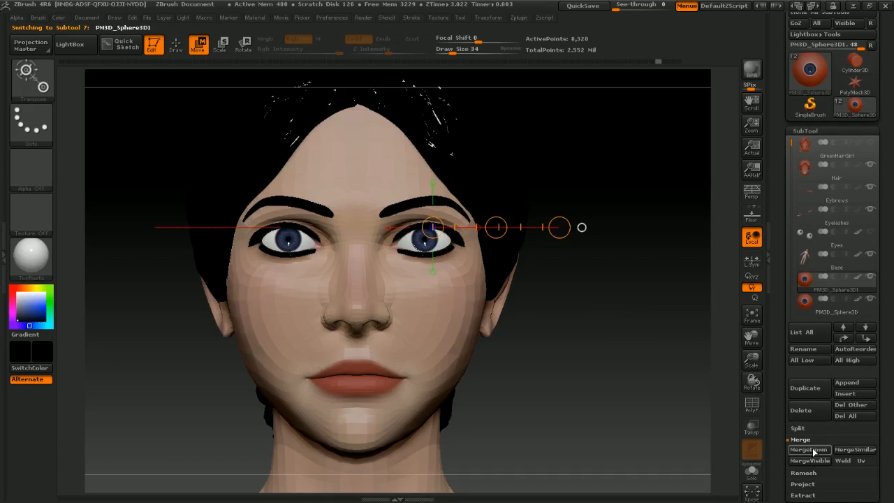
left_click(808, 449)
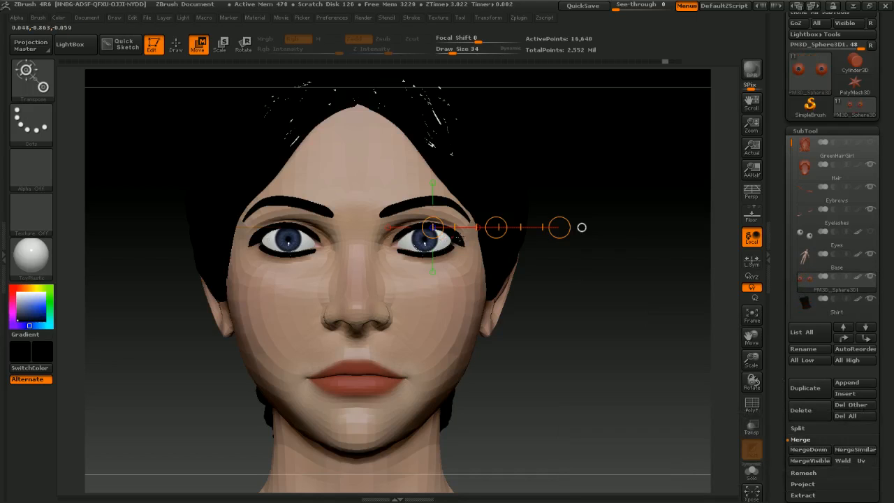
left_click_drag(496, 227, 505, 233)
key("ctrl+z")
key("ctrl+z")
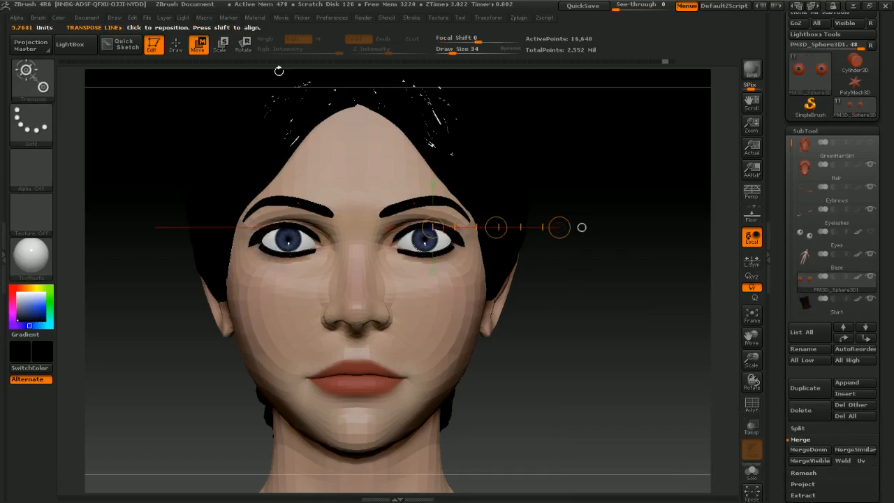
Step: Switch back to Draw mode and set the draw size to 25
left_click_drag(496, 227, 494, 226)
left_click_drag(601, 189, 547, 260)
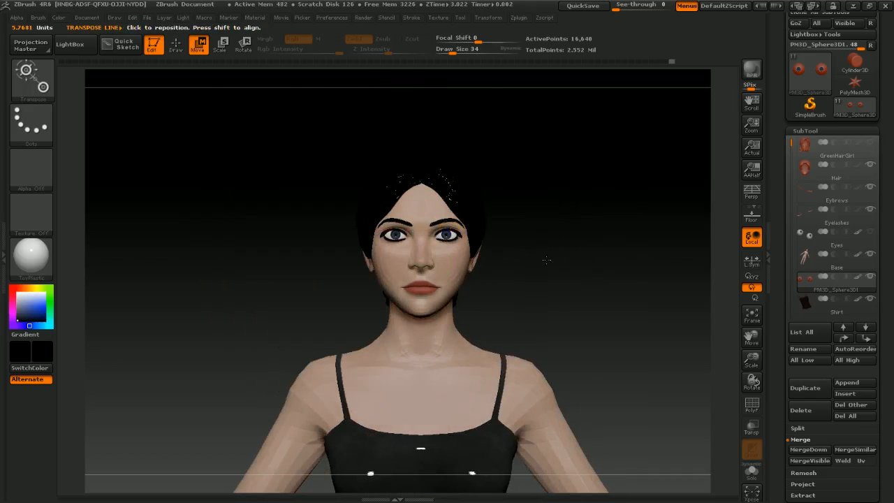
left_click_drag(542, 296, 599, 325, "alt")
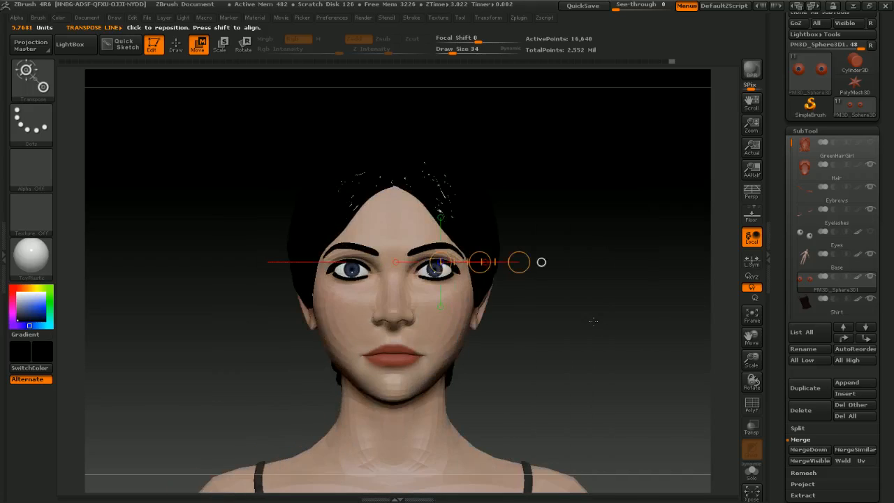
key("q")
key("s")
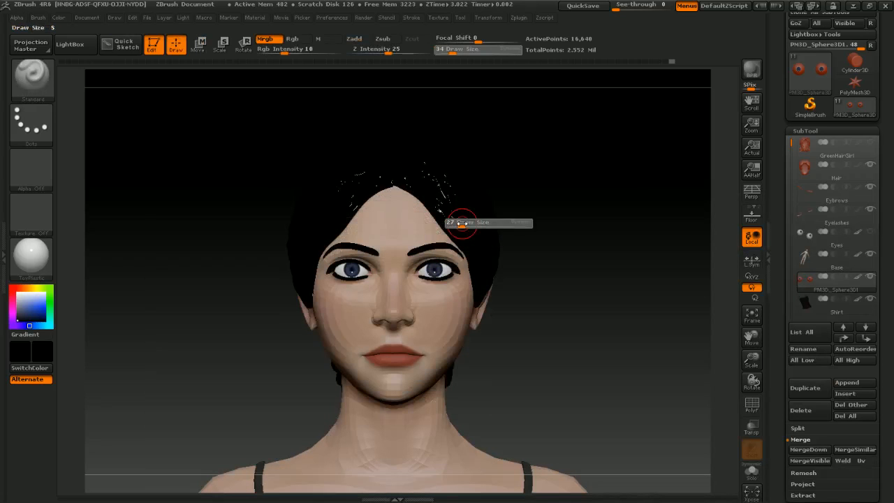
left_click_drag(462, 223, 460, 223)
Step: Examine both eyes within the face and figure, then minimize the program window
right_click_drag(596, 297, 527, 293, "ctrl")
mouse_move(547, 321)
left_mouse_down("alt")
mouse_move(550, 287)
mouse_move(539, 284)
mouse_move(564, 288)
left_mouse_up("alt")
right_click_drag(581, 261, 551, 253, "ctrl")
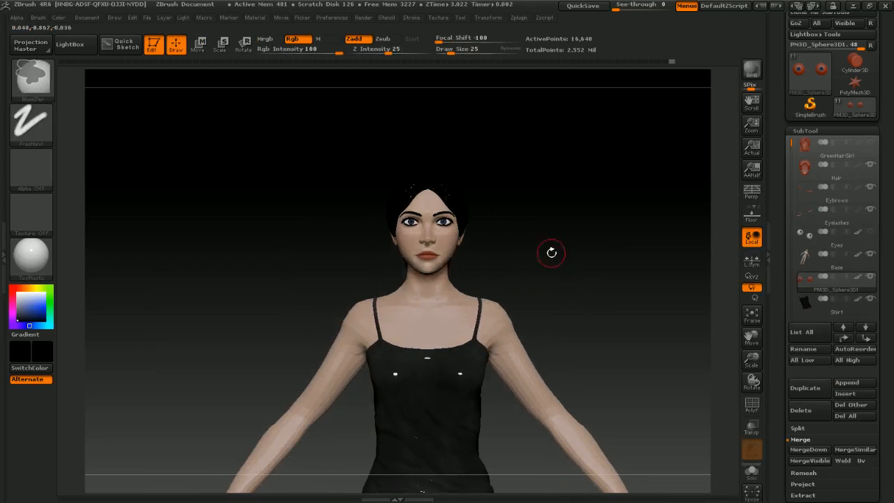
left_click_drag(551, 253, 536, 389, "alt")
mouse_move(567, 374)
right_mouse_down("ctrl")
mouse_move(563, 397)
mouse_move(533, 429)
right_mouse_up("ctrl")
left_click_drag(530, 416, 548, 367, "alt")
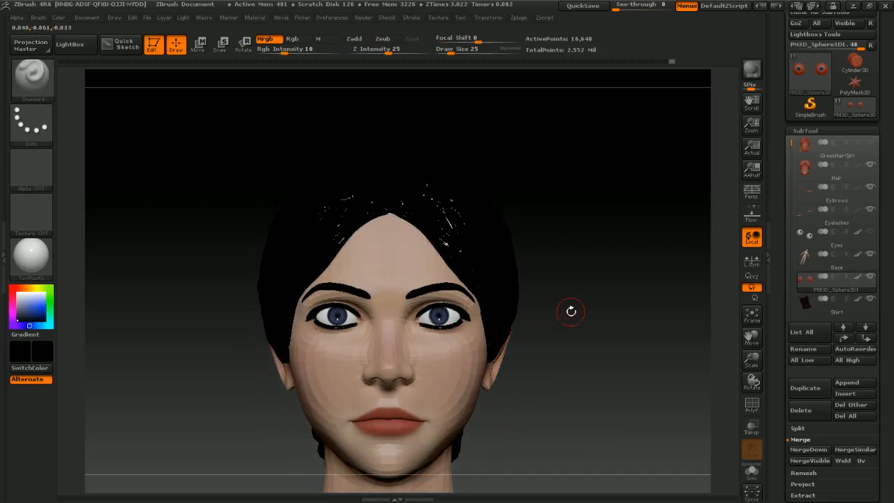
left_click(851, 7)
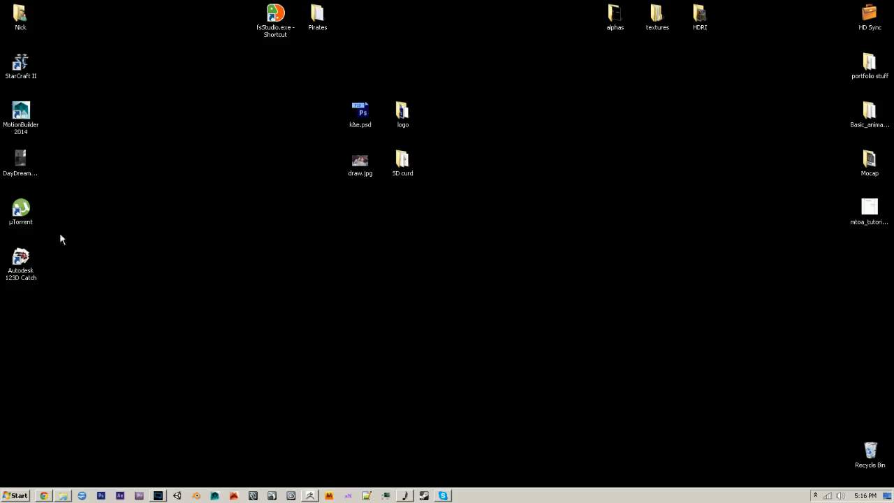